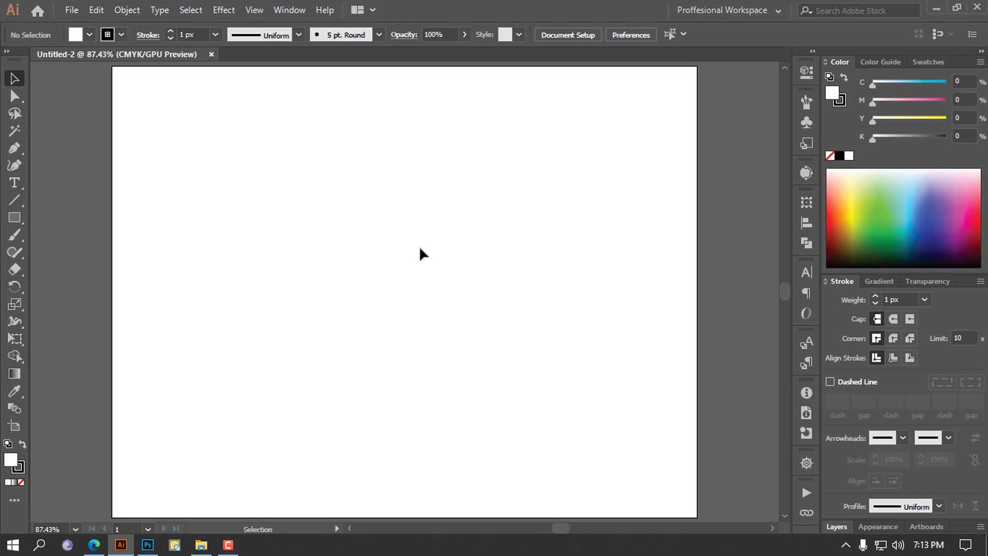
Step: Draw a straight horizontal line about 335 pt long and place it near the artboard's lower middle
left_click(10, 202)
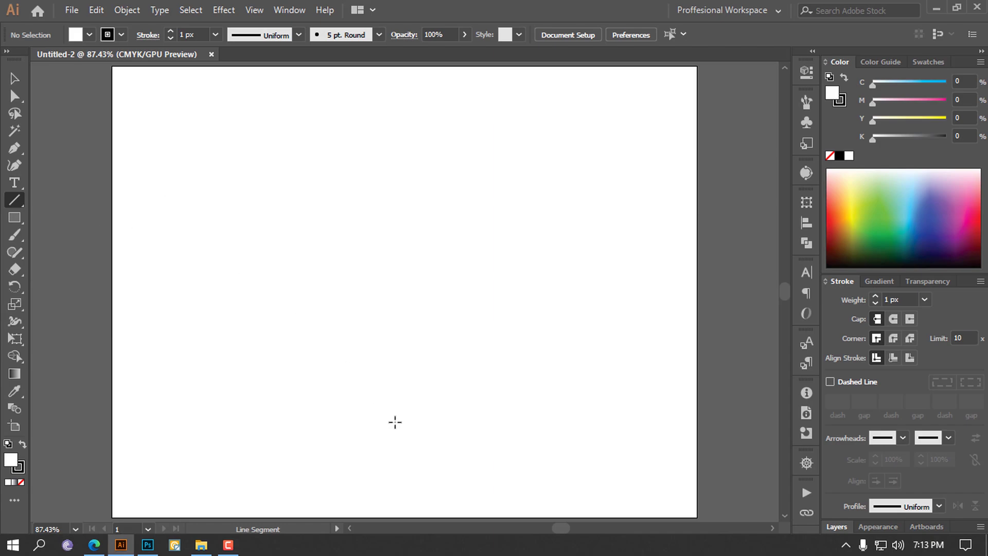
left_click_drag(223, 365, 506, 360)
key("shift")
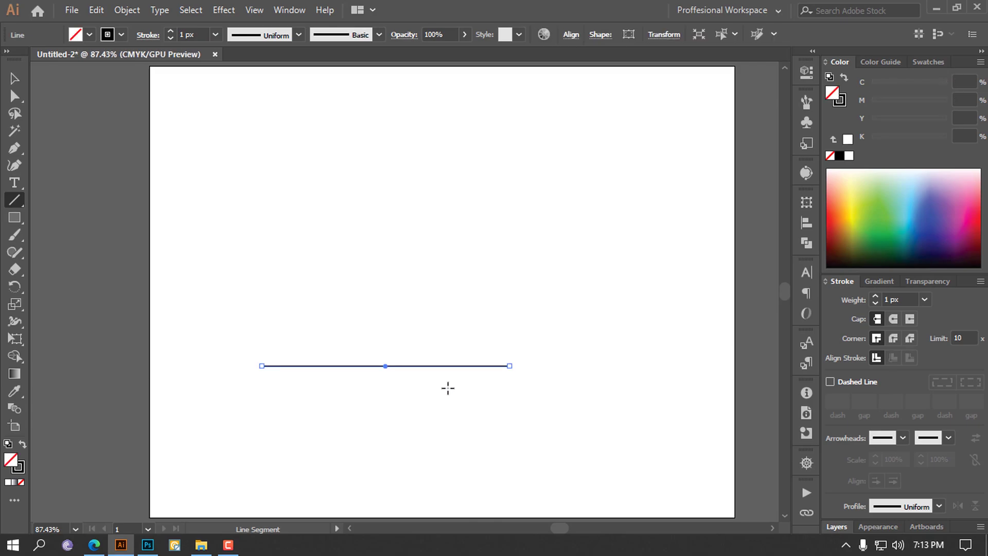
key("v")
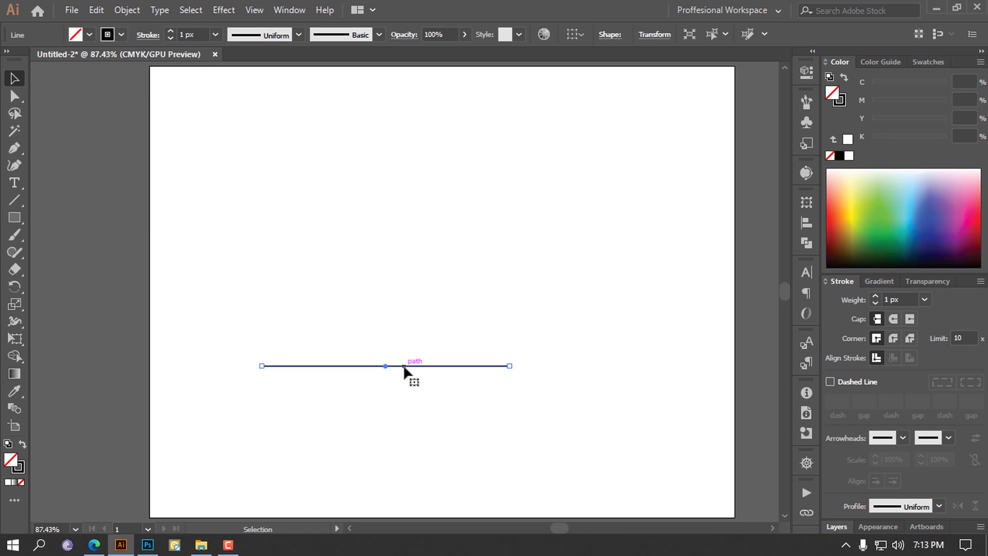
left_click_drag(404, 366, 461, 411)
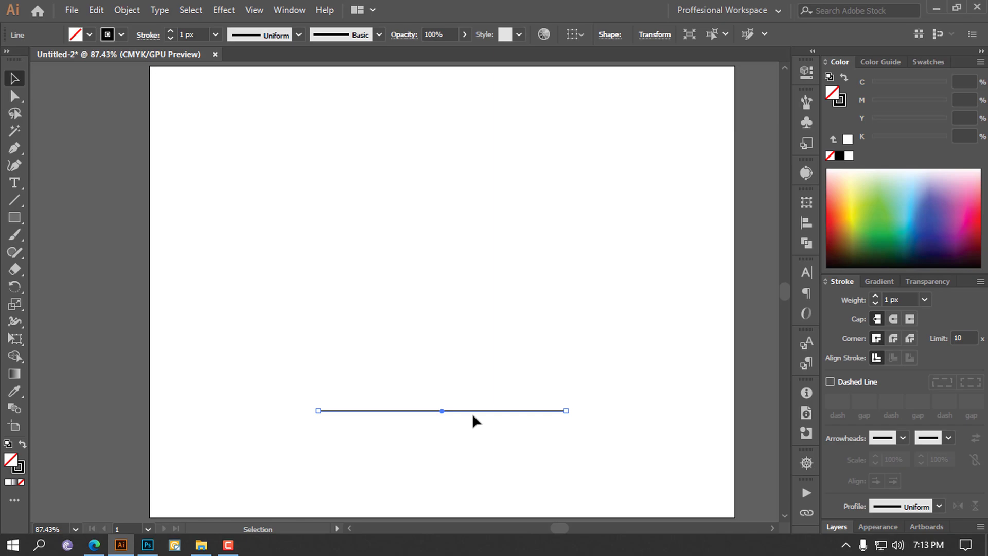
Step: Duplicate the horizontal line twice above the original to make three stacked lines
key("alt")
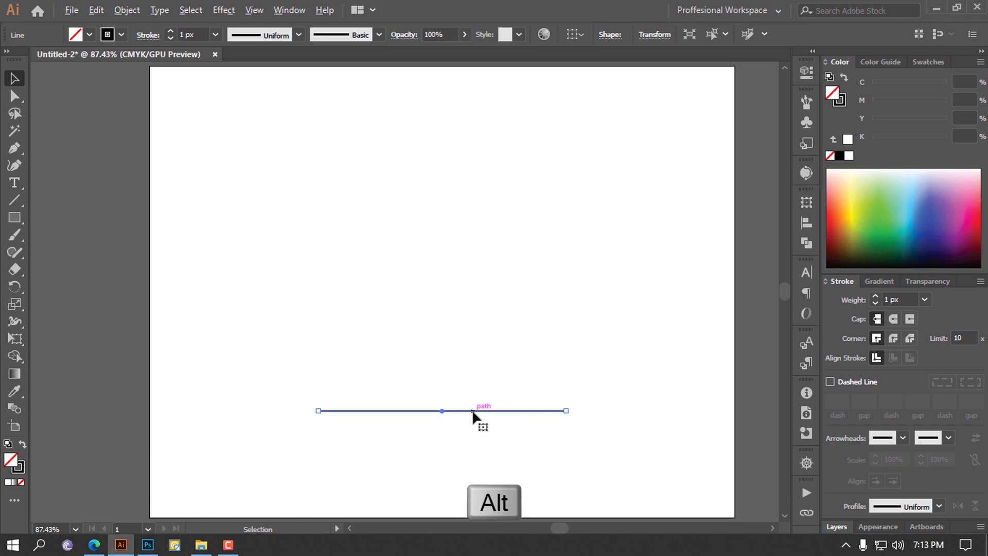
left_click_drag(472, 412, 495, 399)
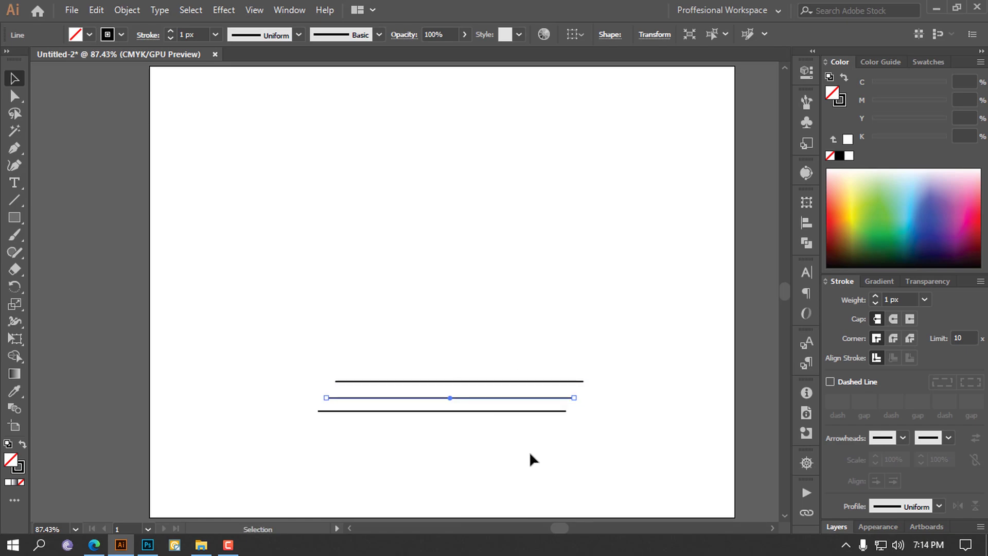
left_click(583, 476)
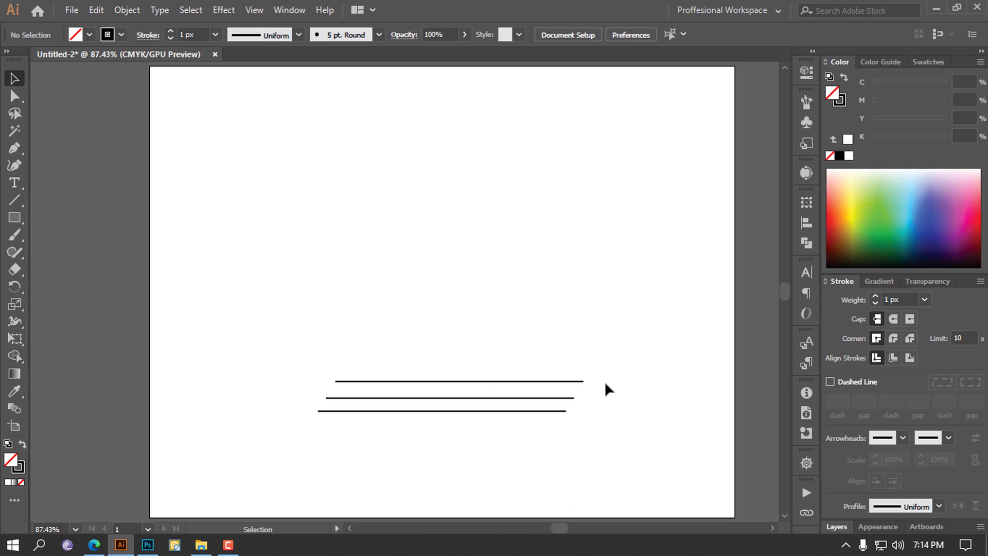
Step: Align the three lines by their horizontal centers and distribute them evenly by their vertical centers
left_click_drag(620, 341, 424, 453)
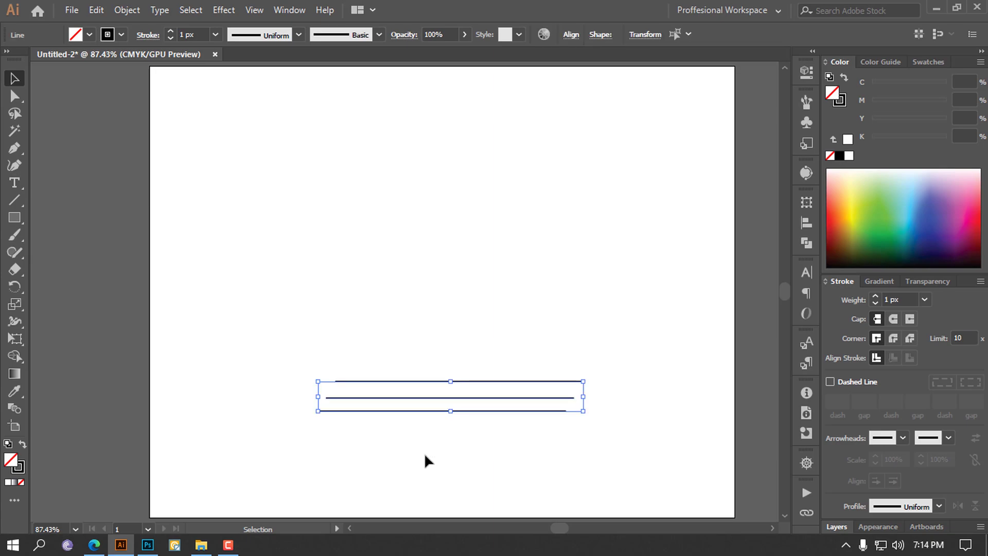
left_click(802, 222)
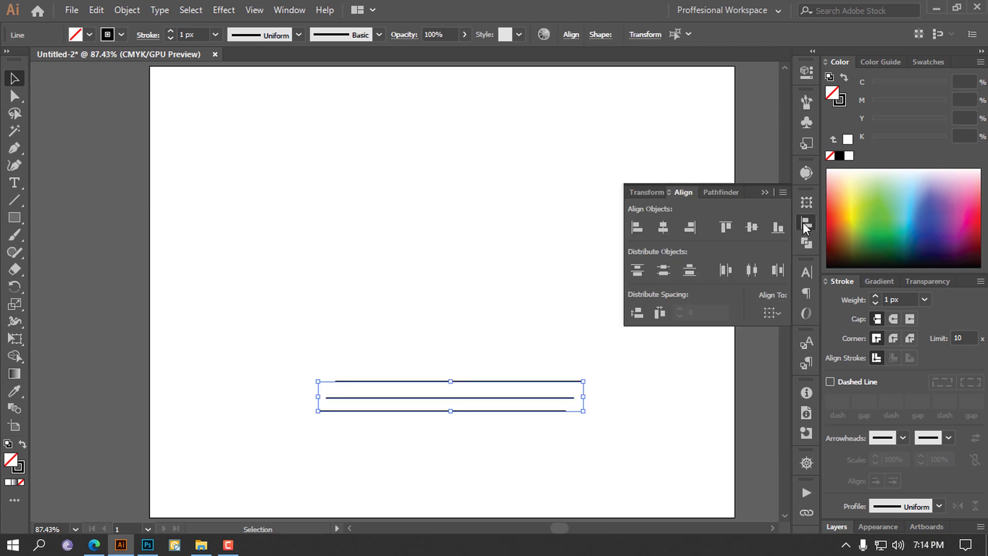
left_click(802, 222)
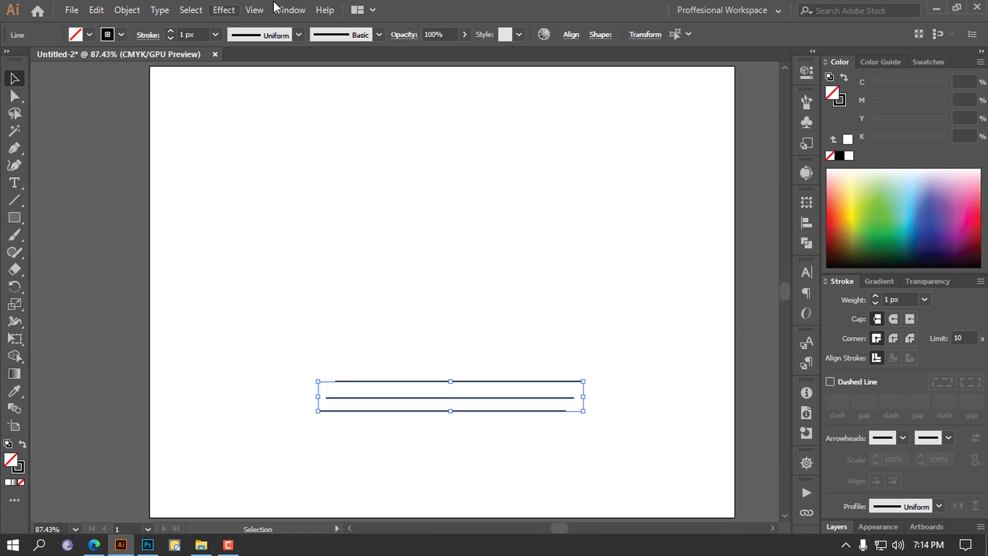
left_click(289, 10)
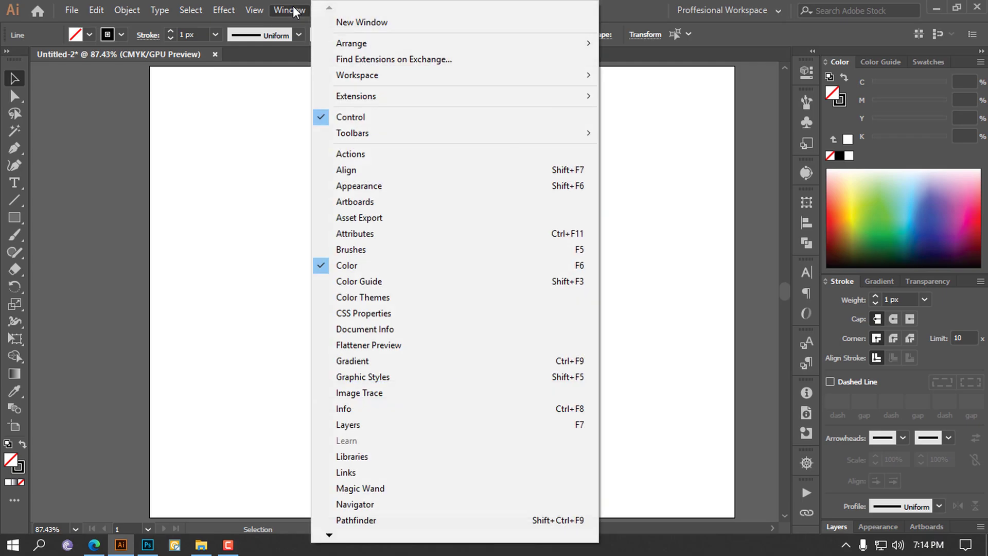
left_click(372, 170)
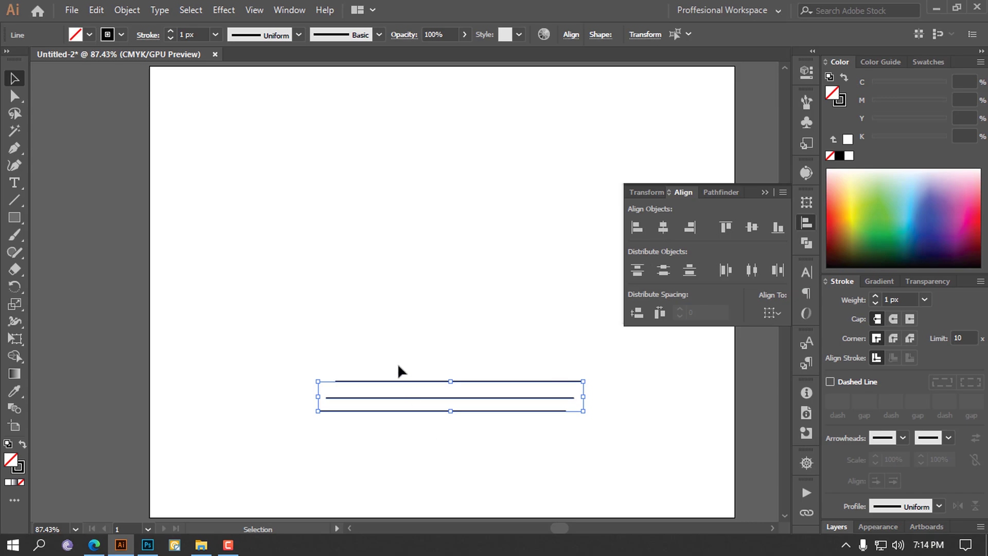
left_click(663, 227)
left_click(666, 270)
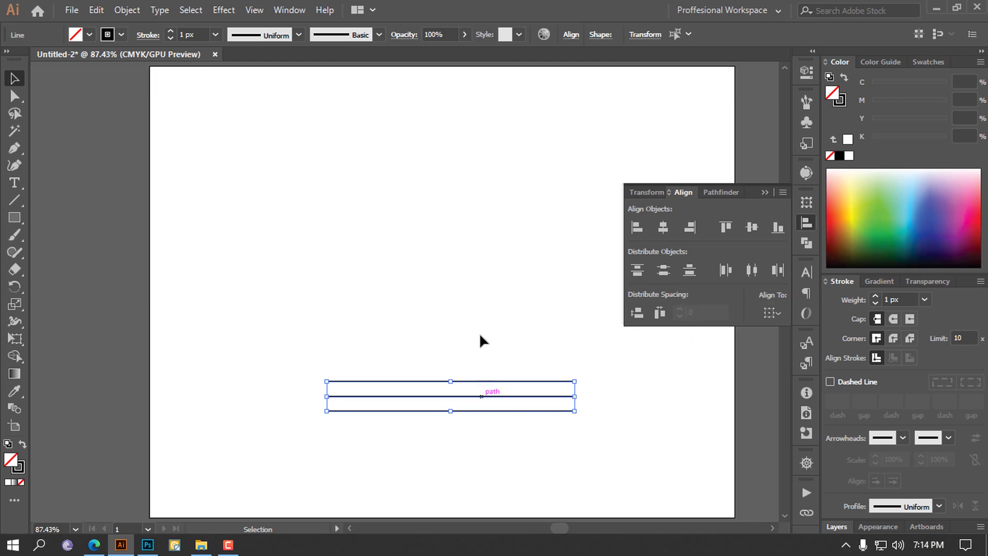
left_click(813, 223)
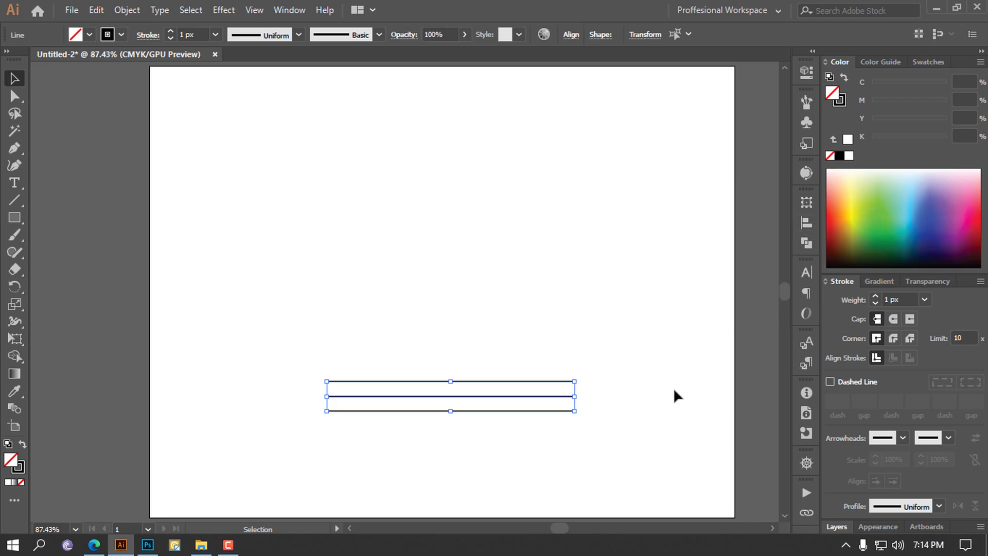
Step: Duplicate the set of three lines about 121 pt above the original set
left_click(634, 450)
left_click_drag(626, 354, 441, 478)
left_click_drag(509, 383, 512, 296)
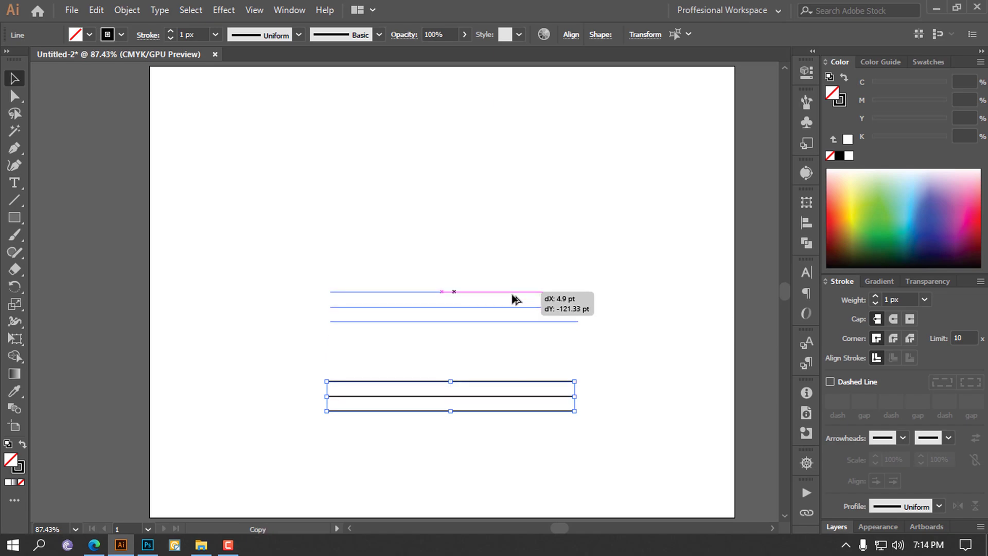
left_click_drag(512, 295, 513, 295)
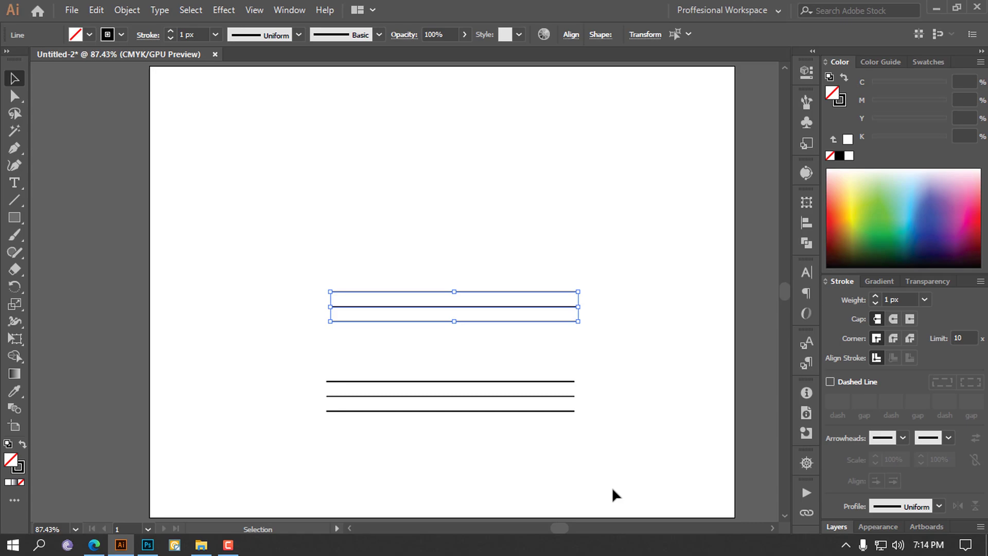
Step: Rotate the duplicated set of lines by 360/3 degrees
left_click(808, 173)
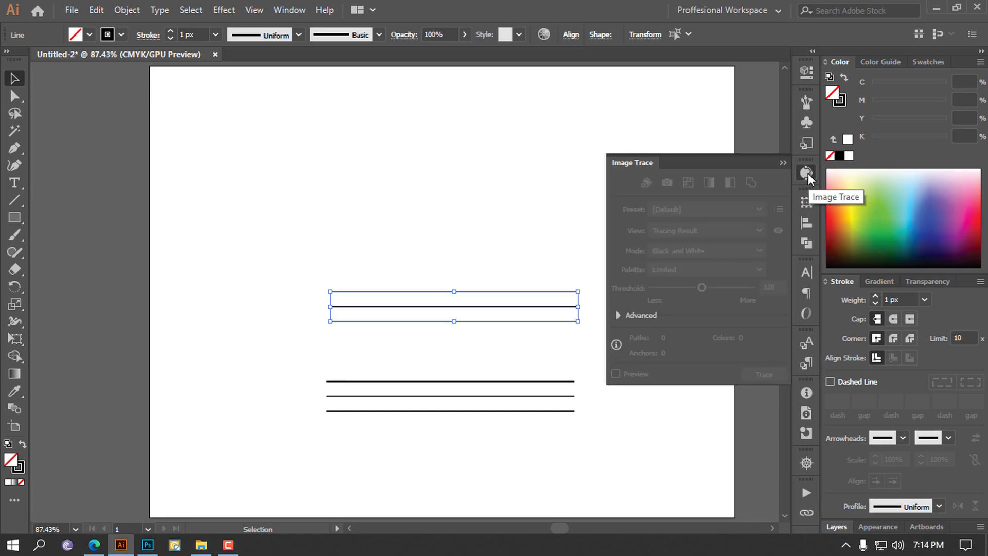
left_click(808, 173)
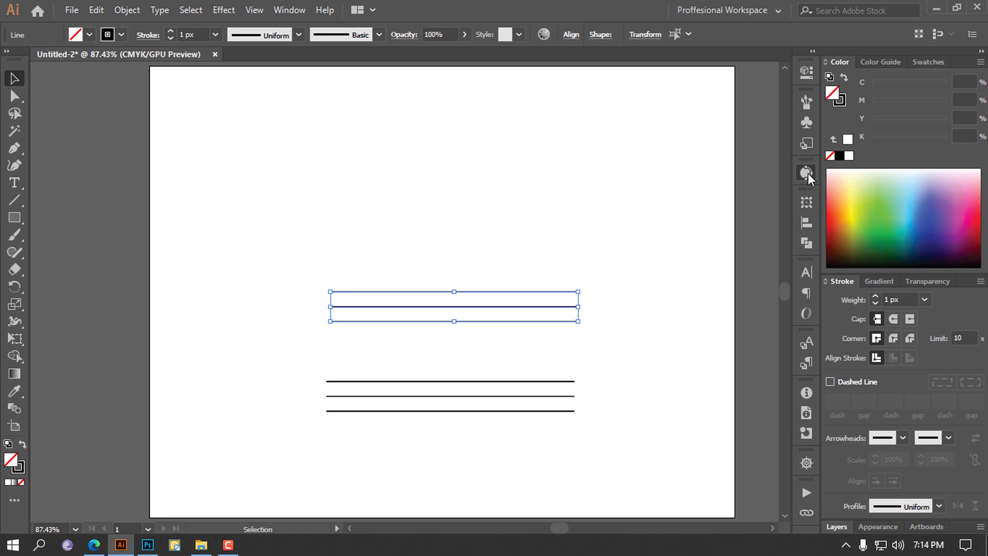
left_click(802, 72)
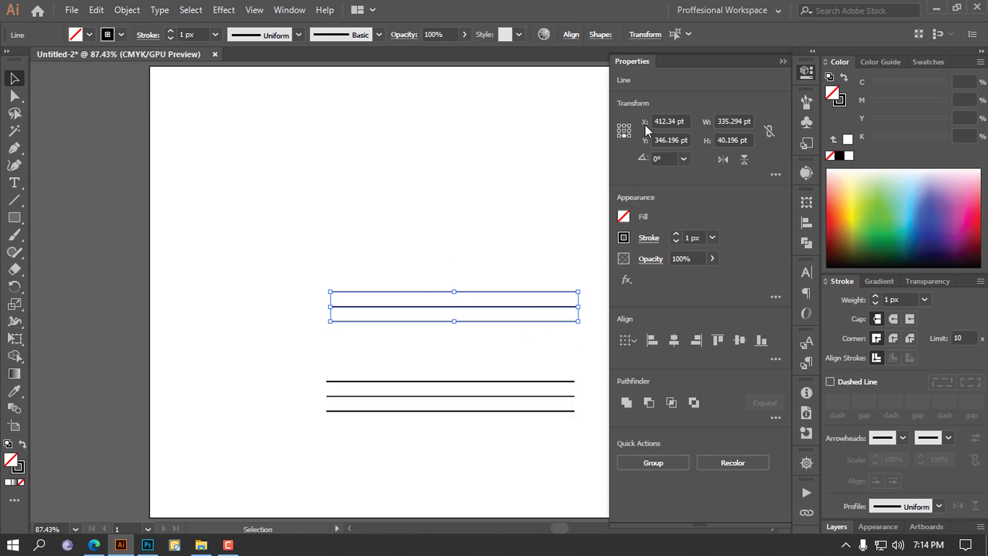
left_click(668, 157)
type("360/3")
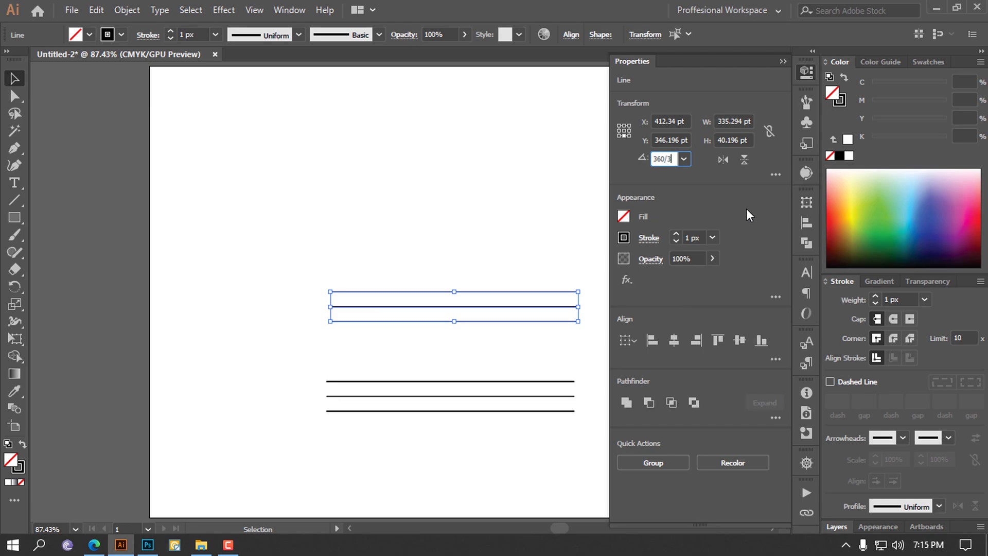
key("Return")
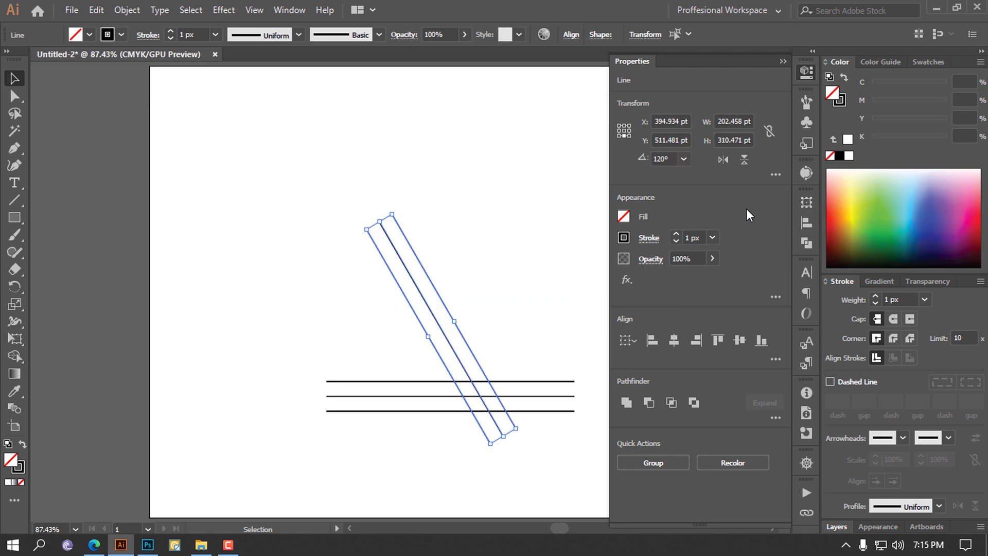
Step: Move the rotated lines across the right end of the horizontal set and duplicate them straight to the left
left_click_drag(469, 351, 529, 346)
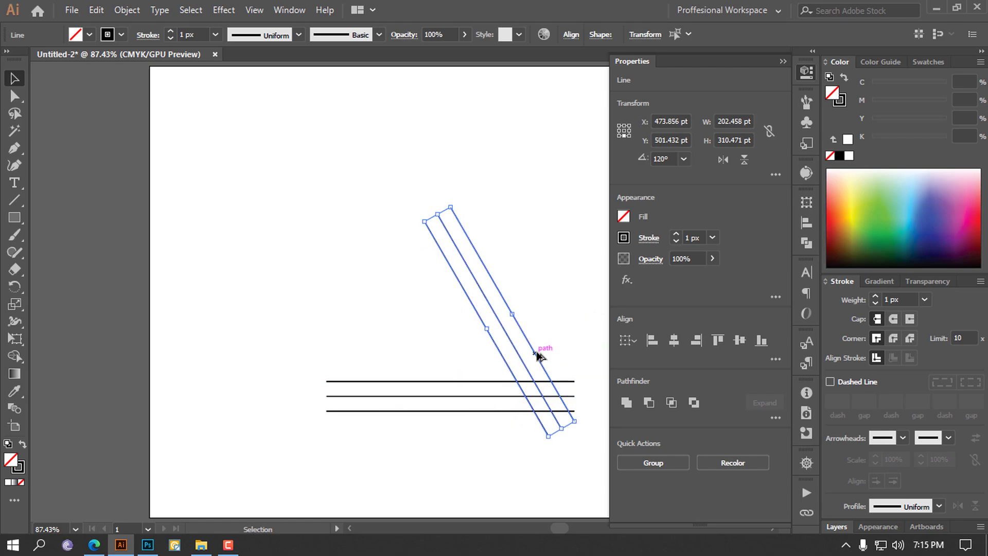
left_click_drag(549, 329, 466, 363)
left_click_drag(529, 346, 399, 371)
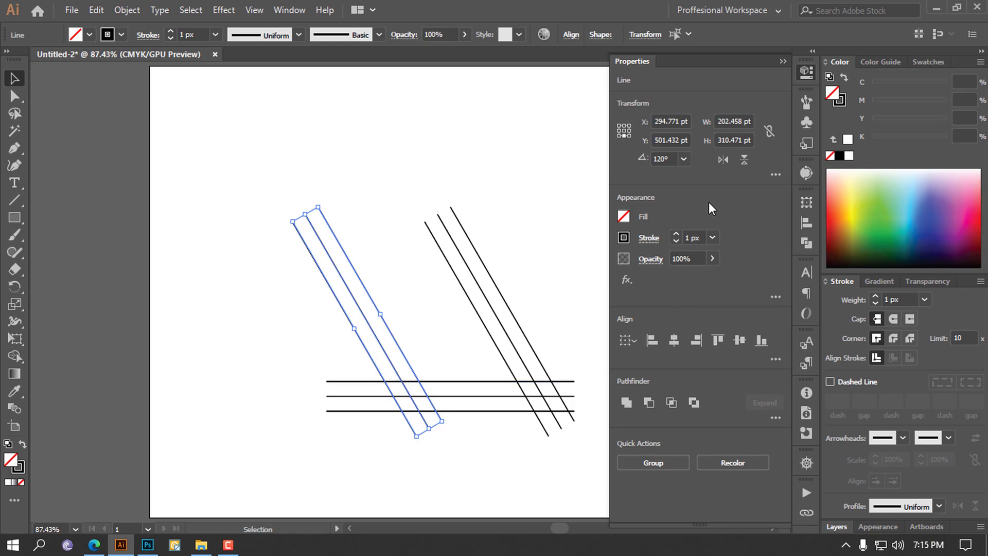
Step: Rotate the left copy to 120°*2 and place it as the triangle's left side, crossing the other two sets
left_click(669, 159)
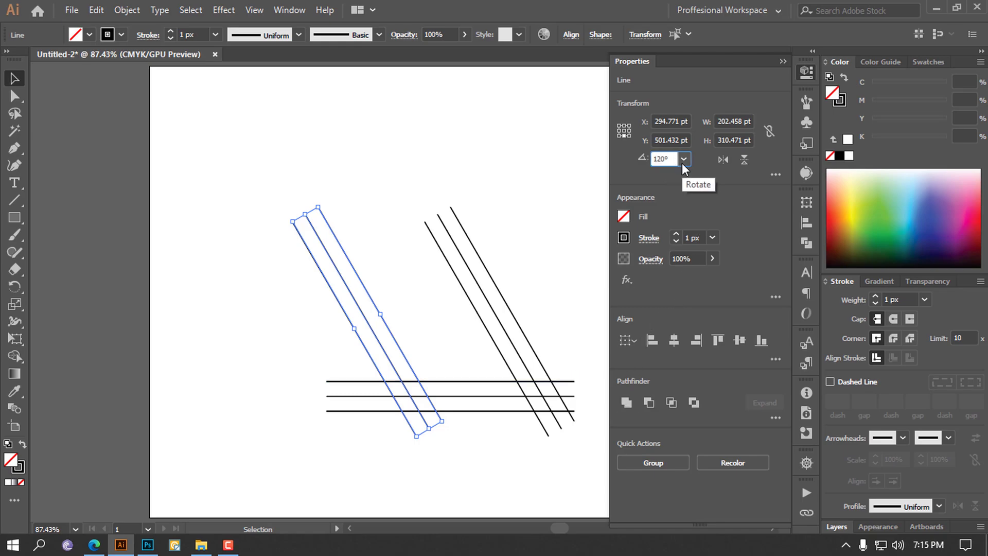
type("*2")
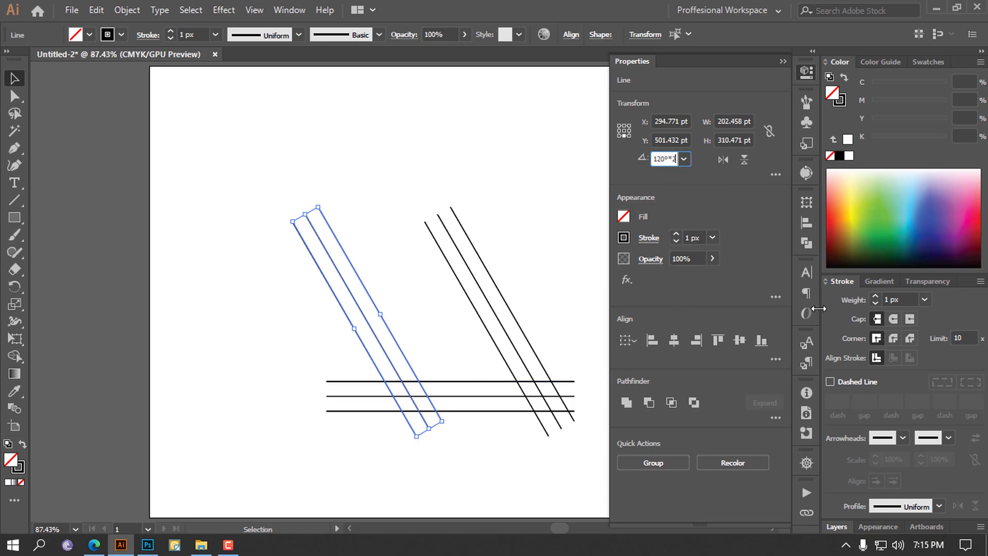
key("Return")
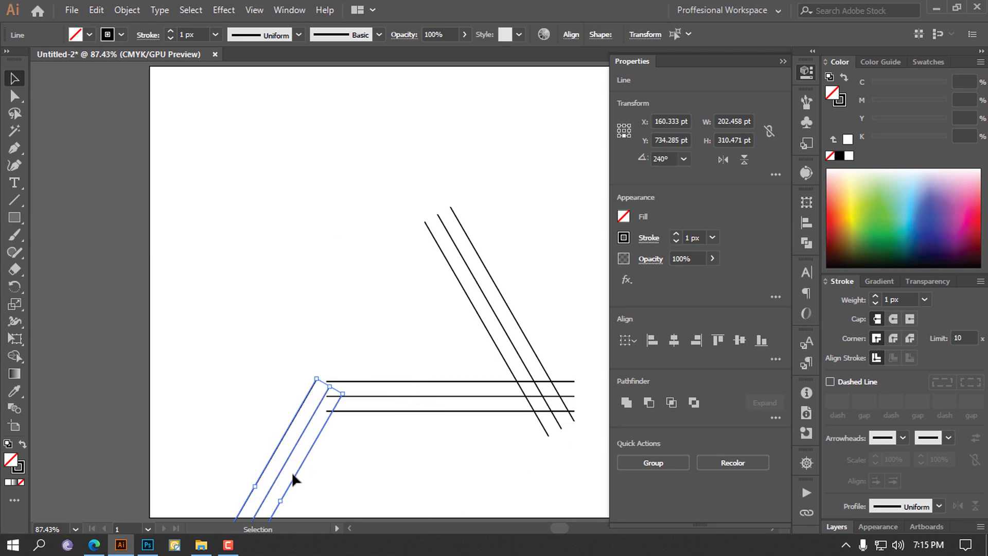
left_click_drag(291, 479, 435, 312)
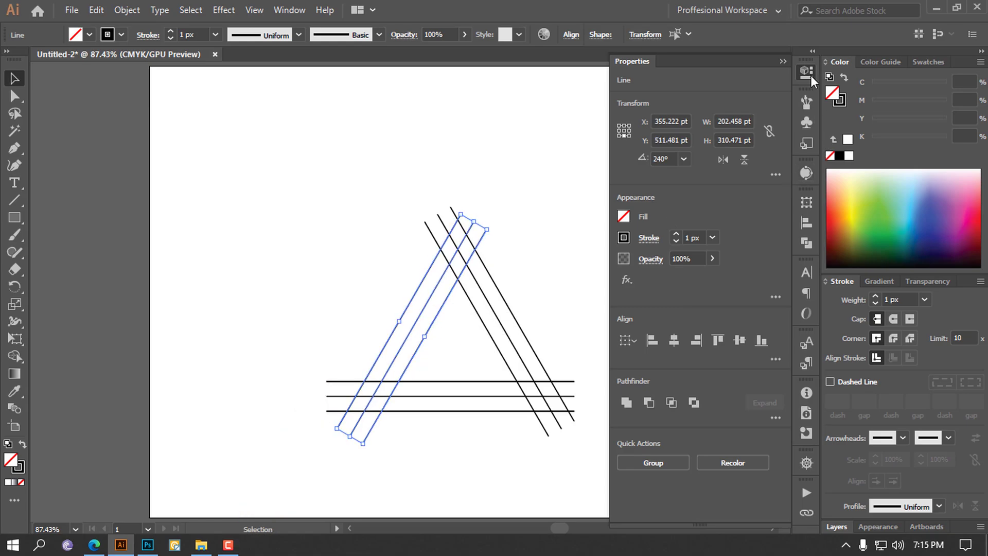
left_click(806, 71)
left_click(636, 280)
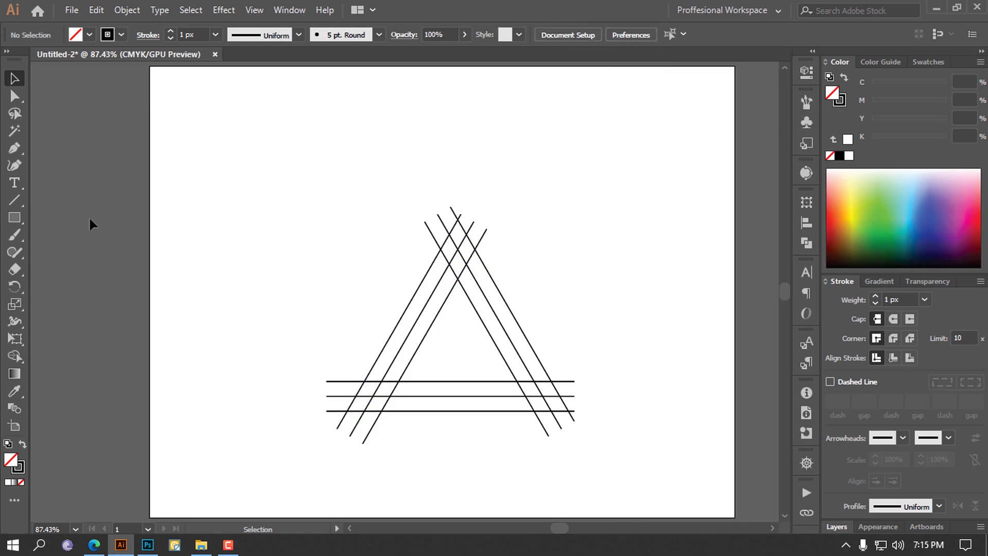
Step: Draw a short line segment across each of the triangle's three corners, joining the line intersections
left_click(15, 200)
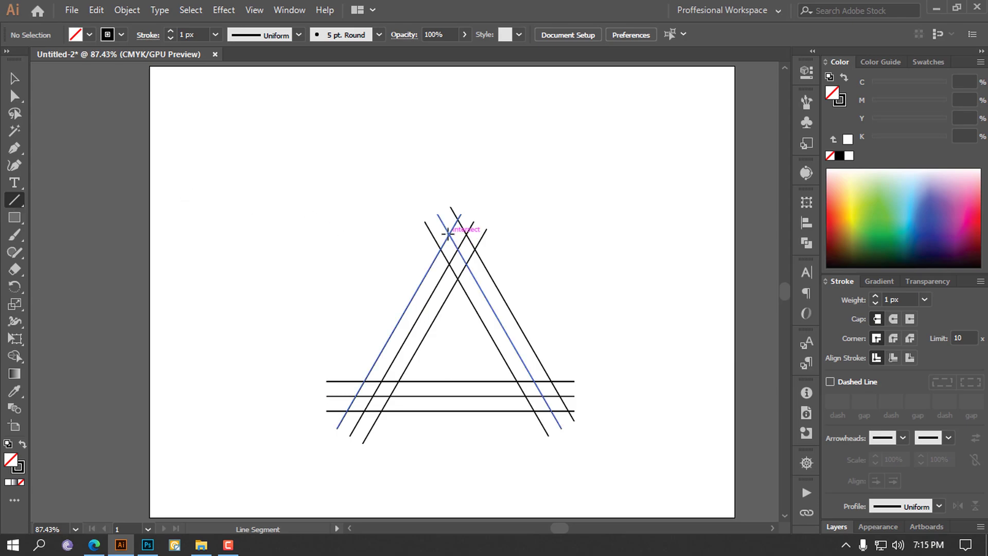
left_click_drag(449, 234, 466, 234)
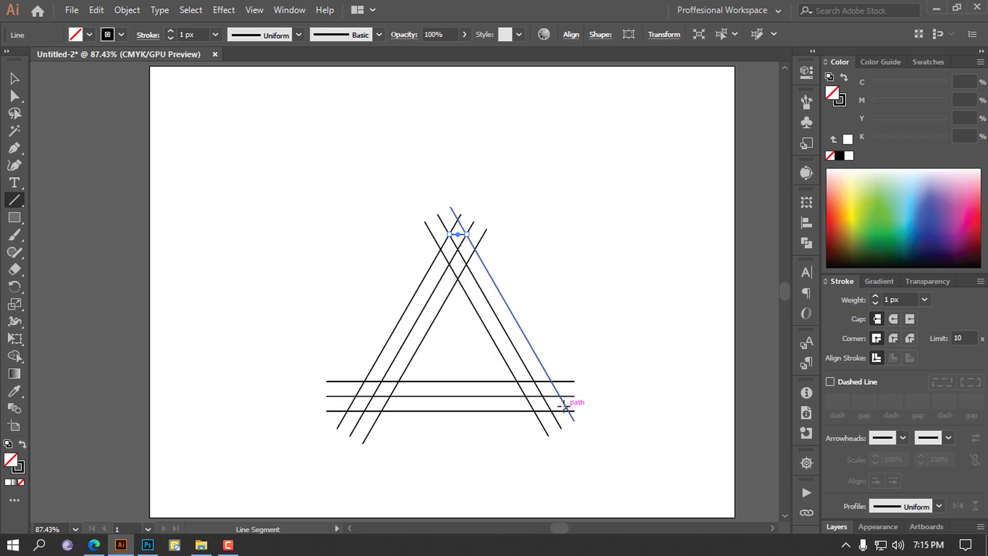
left_click_drag(560, 397, 553, 413)
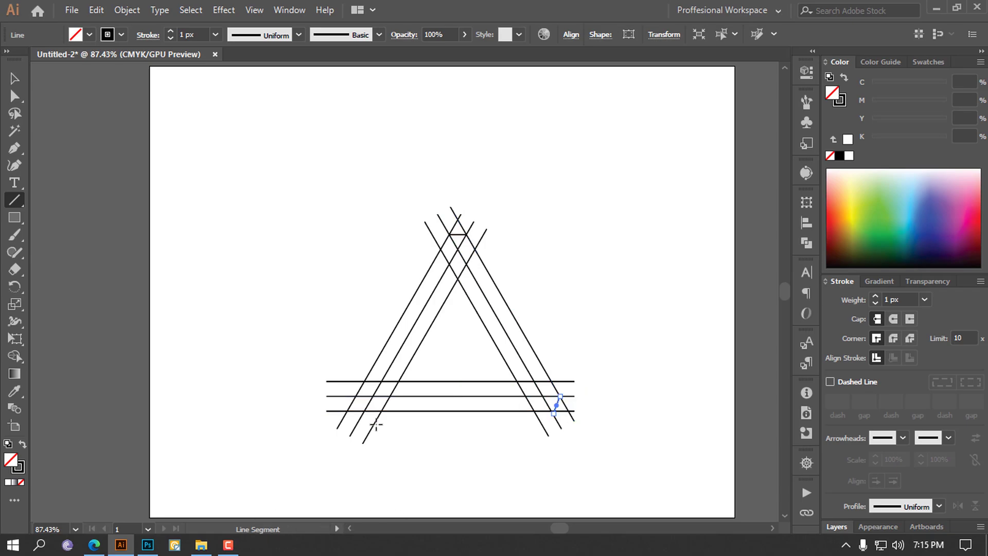
left_click_drag(364, 410, 356, 396)
left_click(15, 78)
left_click(275, 355)
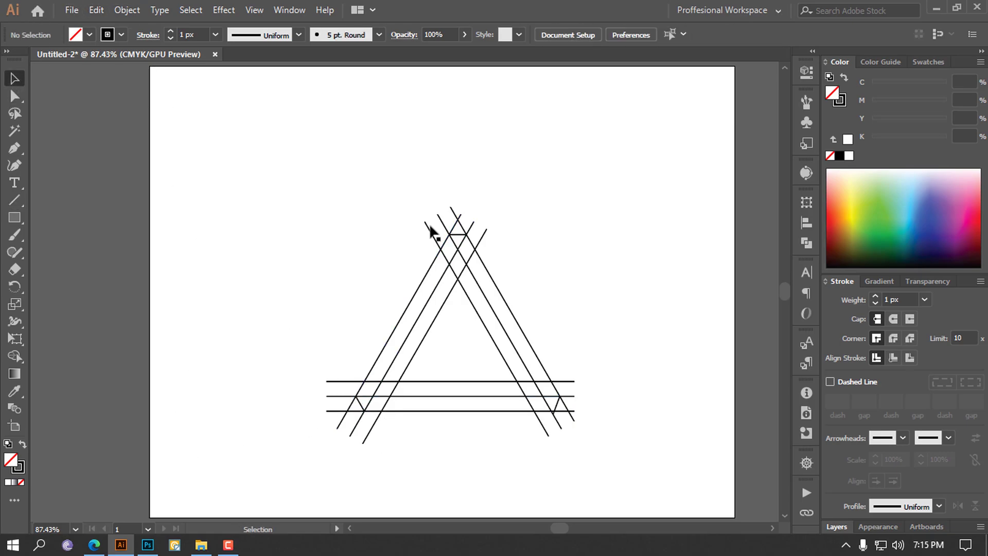
Step: Trim off the protruding line ends at all three corners of the triangle with the Shape Builder
left_click_drag(671, 135, 207, 495)
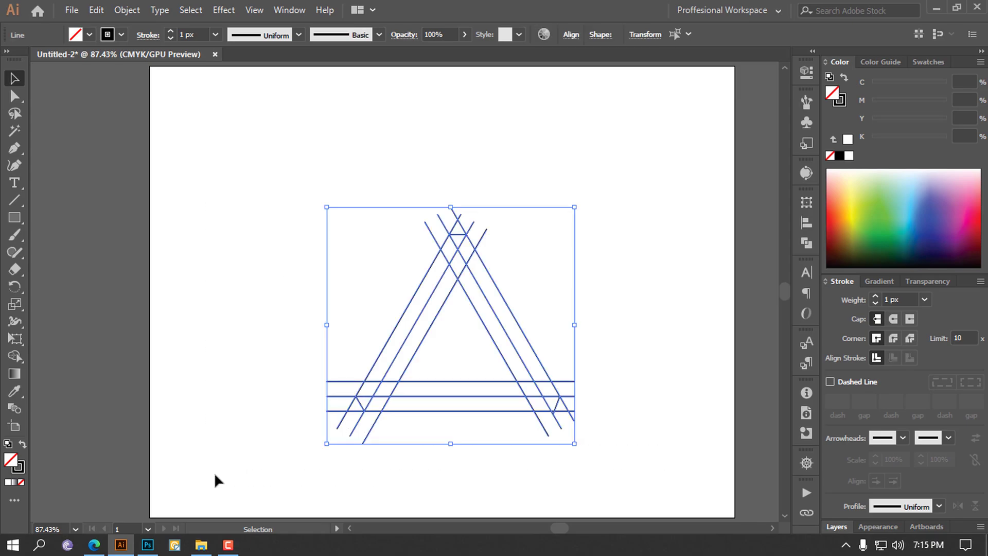
left_click(15, 356)
key("alt")
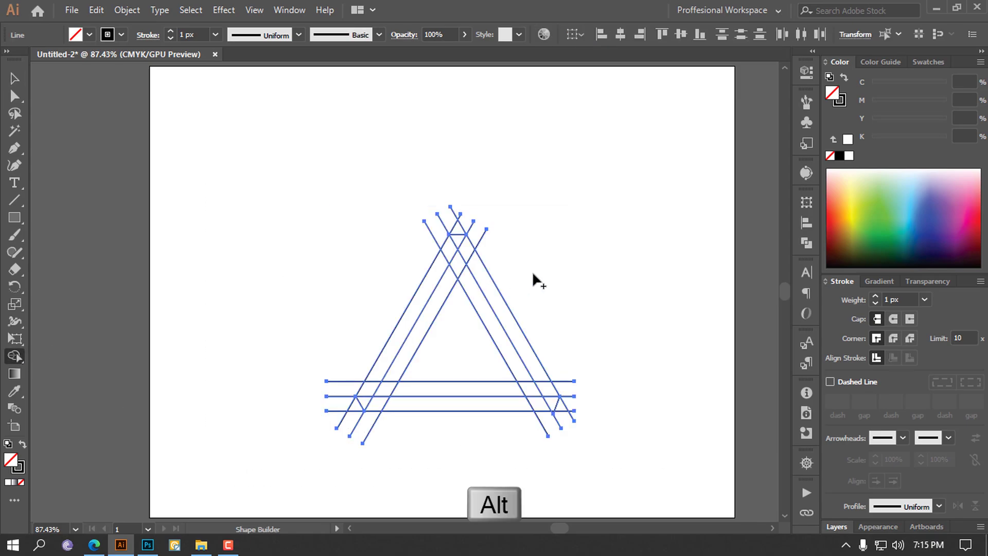
mouse_move(342, 356)
left_mouse_down()
mouse_move(341, 397)
mouse_move(322, 416)
mouse_move(418, 452)
left_mouse_up()
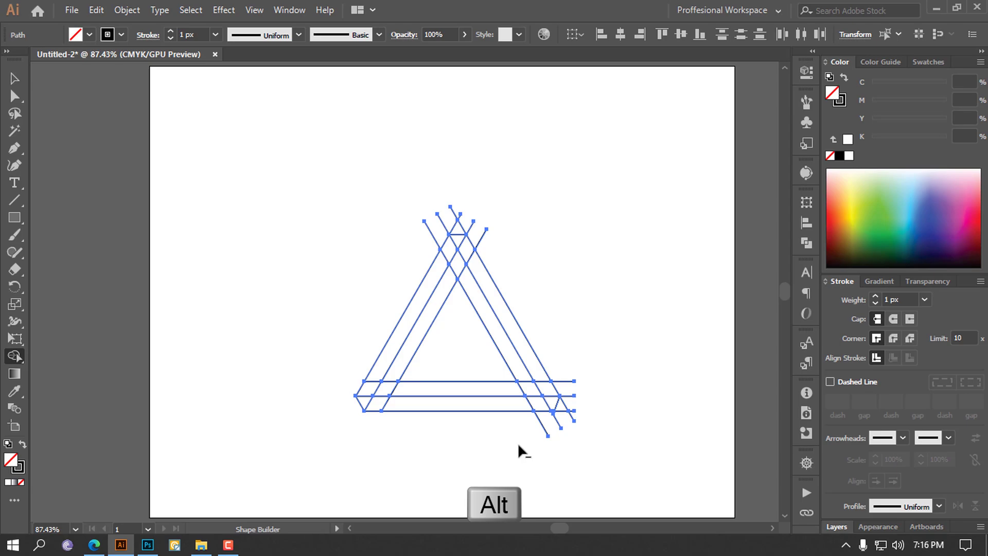
left_click_drag(569, 418, 599, 394)
mouse_move(571, 360)
left_mouse_down()
mouse_move(571, 426)
mouse_move(570, 411)
left_mouse_up()
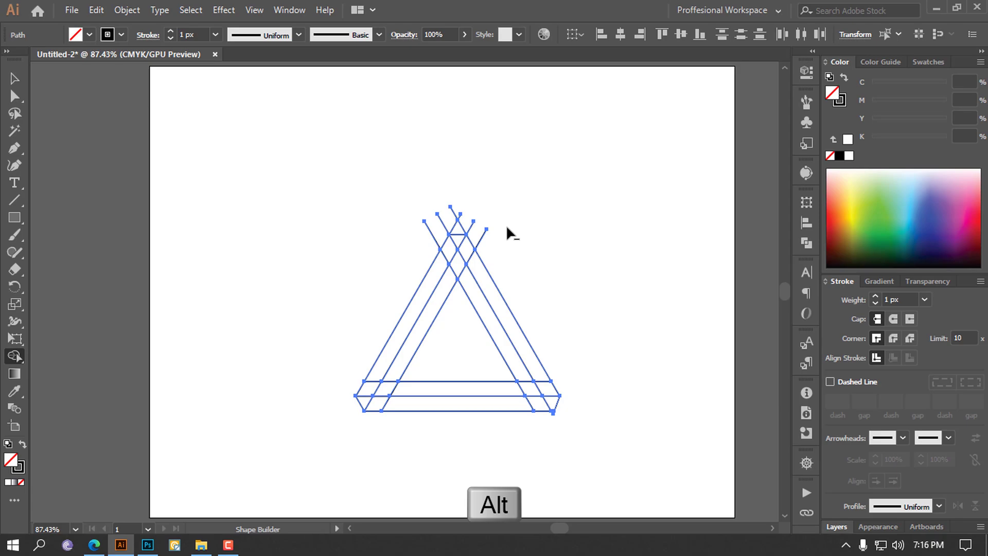
mouse_move(502, 243)
left_mouse_down()
mouse_move(434, 183)
mouse_move(419, 231)
mouse_move(480, 212)
left_mouse_up()
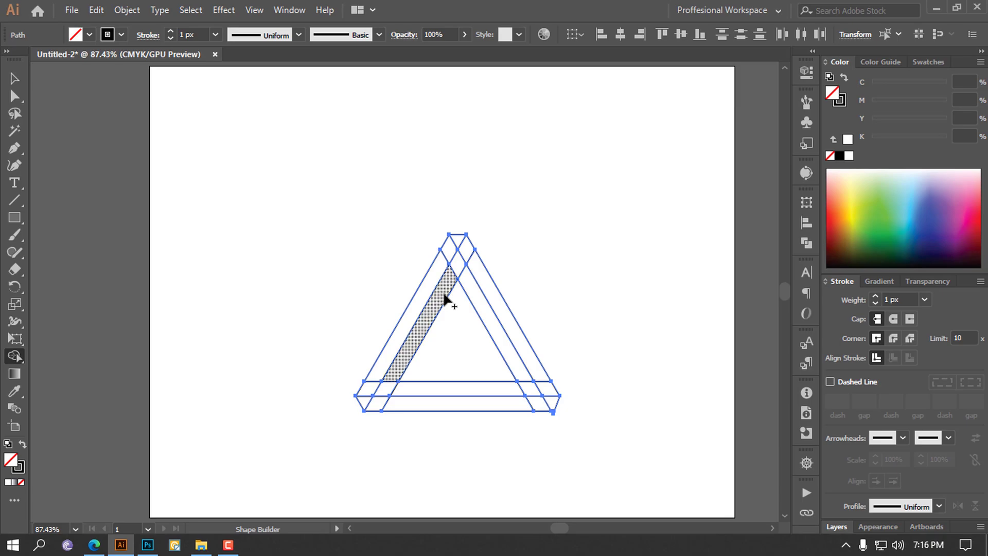
Step: Merge the regions between the lines into three interlocking L-shaped bands with the Shape Builder
mouse_move(395, 375)
left_mouse_down()
mouse_move(378, 403)
mouse_move(552, 407)
left_mouse_up()
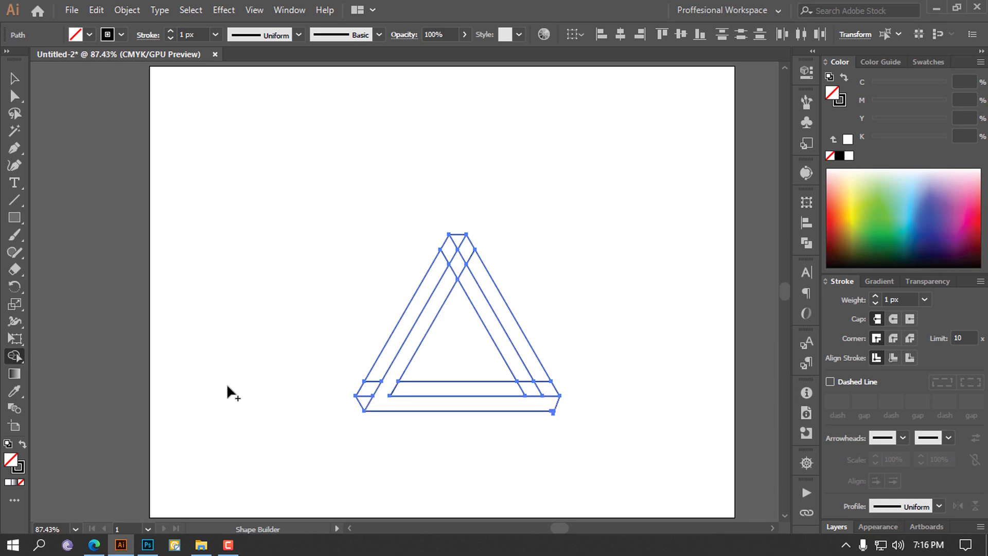
mouse_move(446, 390)
left_mouse_down()
mouse_move(545, 389)
mouse_move(464, 246)
left_mouse_up()
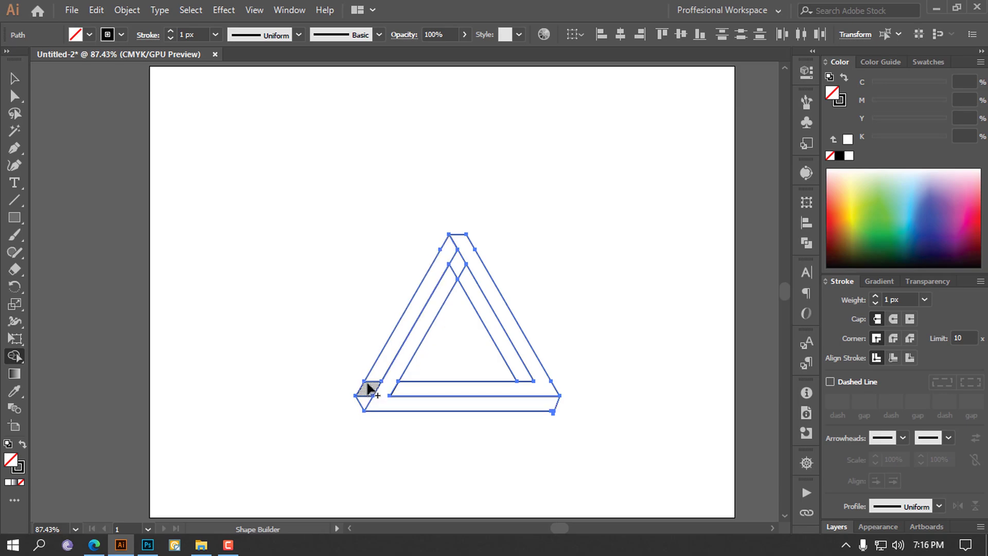
left_click_drag(379, 375, 369, 407)
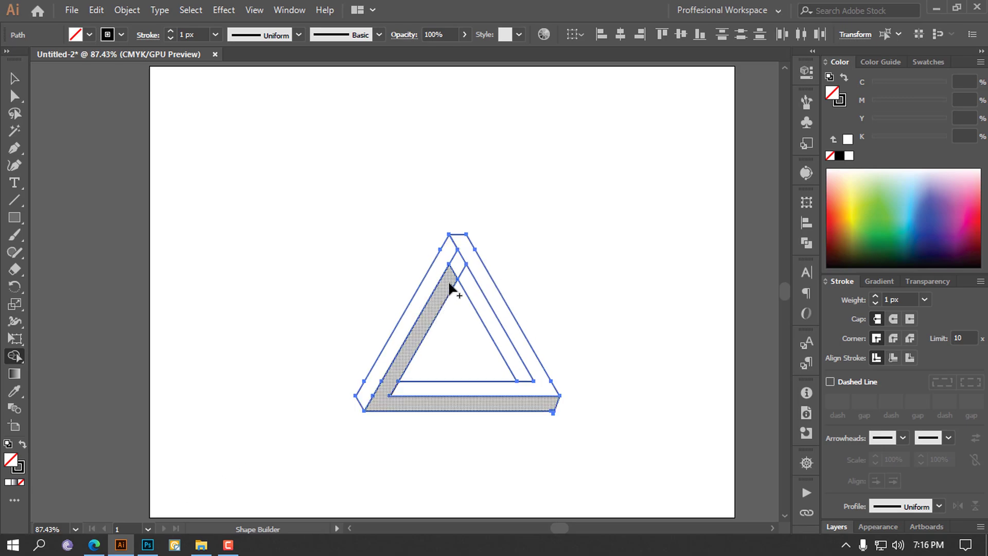
left_click_drag(491, 322, 448, 258)
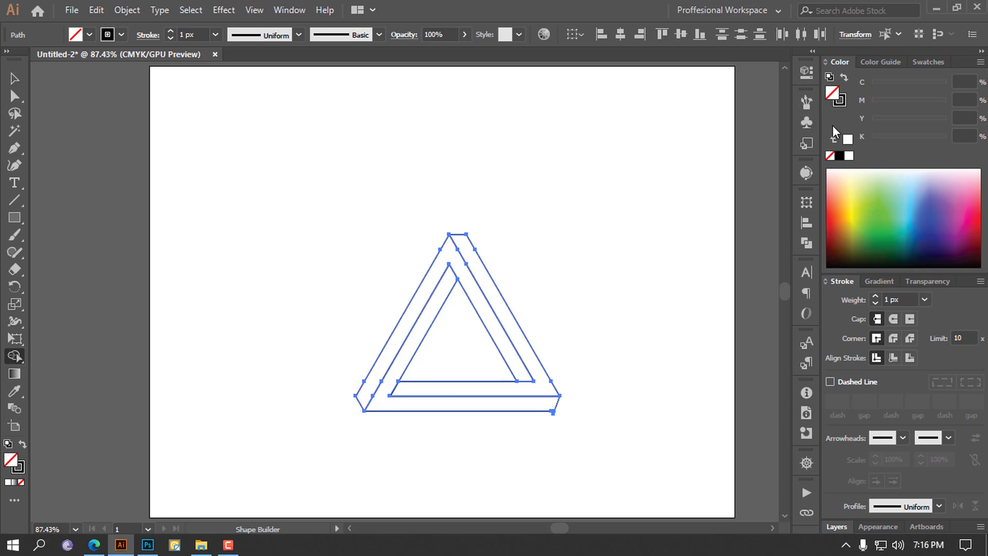
Step: Fill the band covering the outer left side and inner right side with the red swatch C=0 M=90 Y=85 K=0
left_click(940, 62)
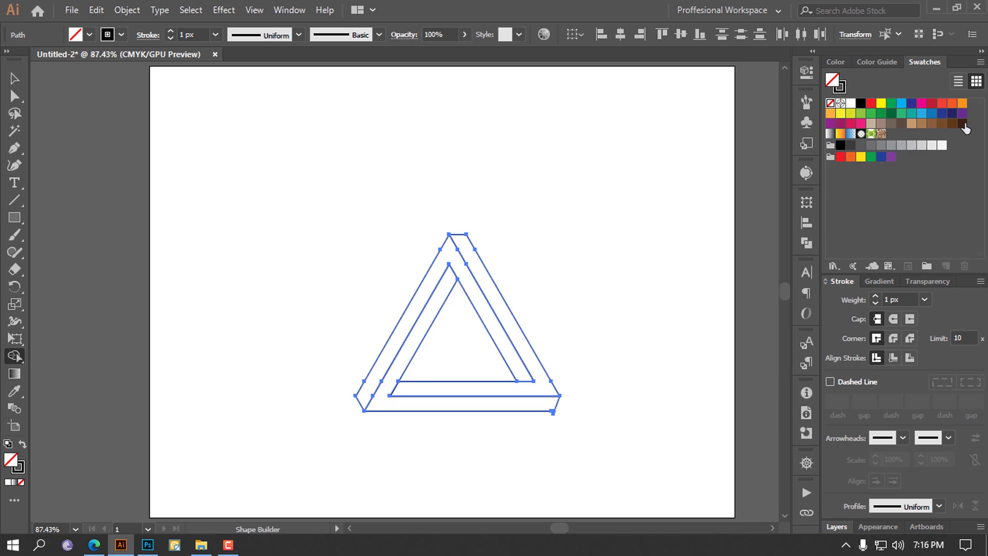
left_click(941, 103)
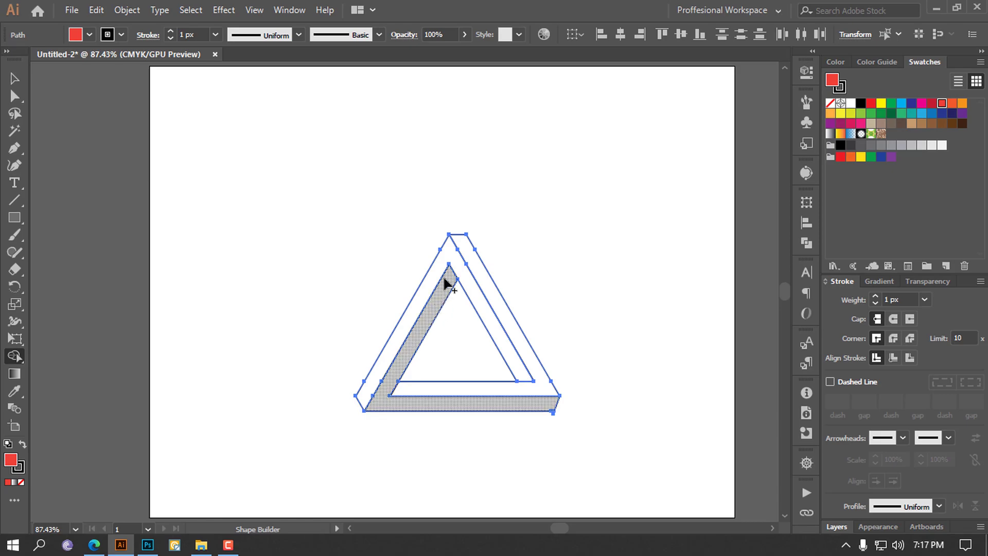
left_click(460, 273)
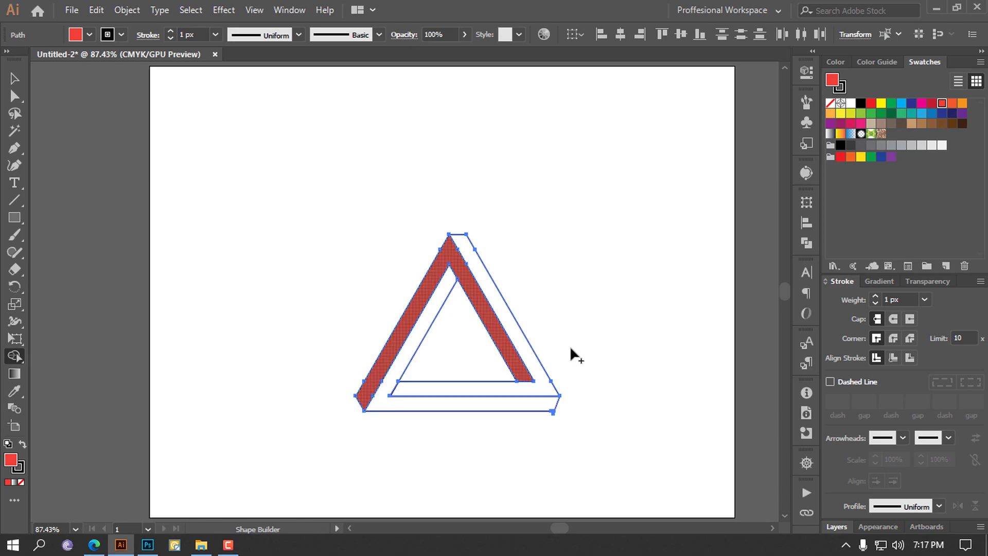
Step: Raise the red's black value to 26% and fill the band covering the inner left side and outer bottom
left_click(841, 64)
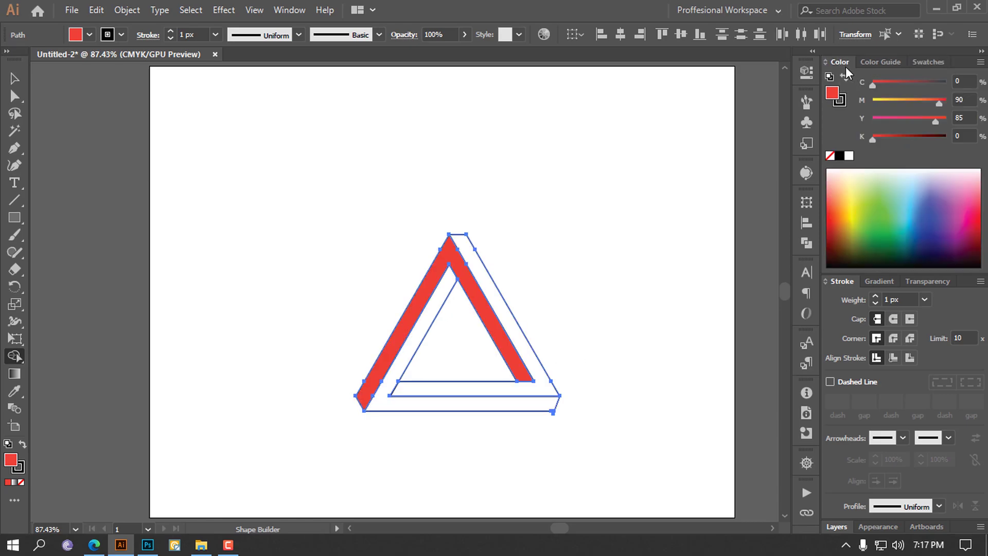
left_click_drag(884, 139, 894, 139)
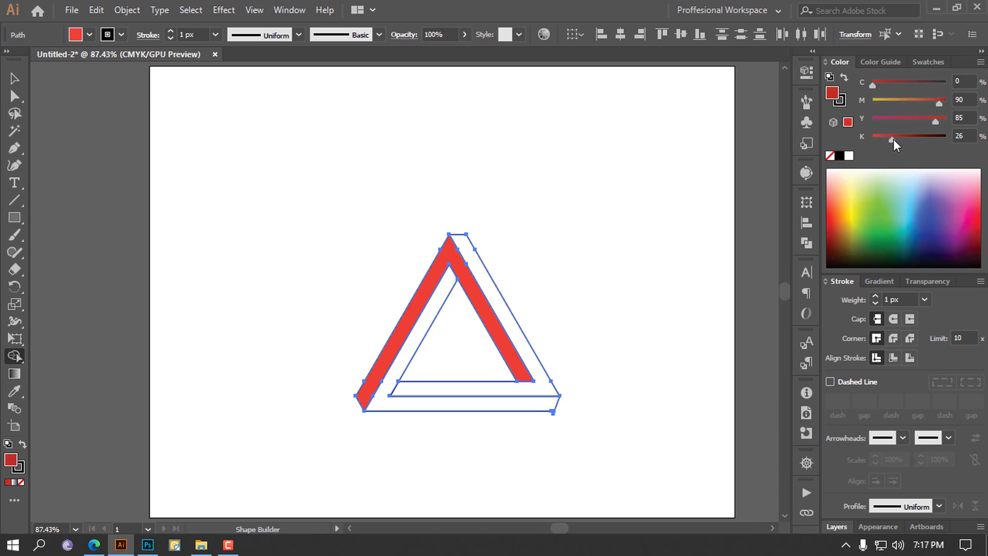
left_click(440, 303)
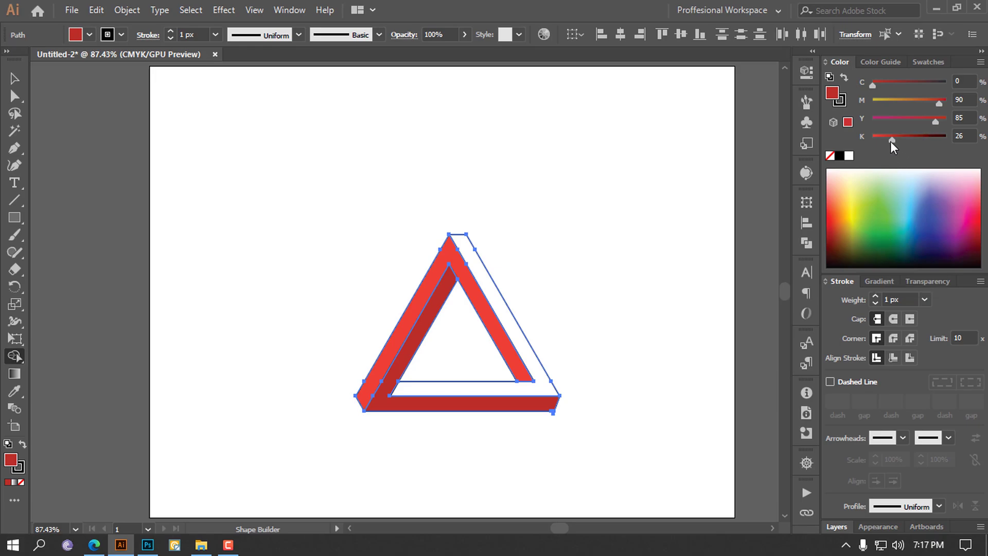
Step: Set the red's black value to 12%, fill the remaining right and inner bottom band, and deselect the artwork
left_click_drag(884, 140, 881, 140)
left_click_drag(524, 335, 530, 350)
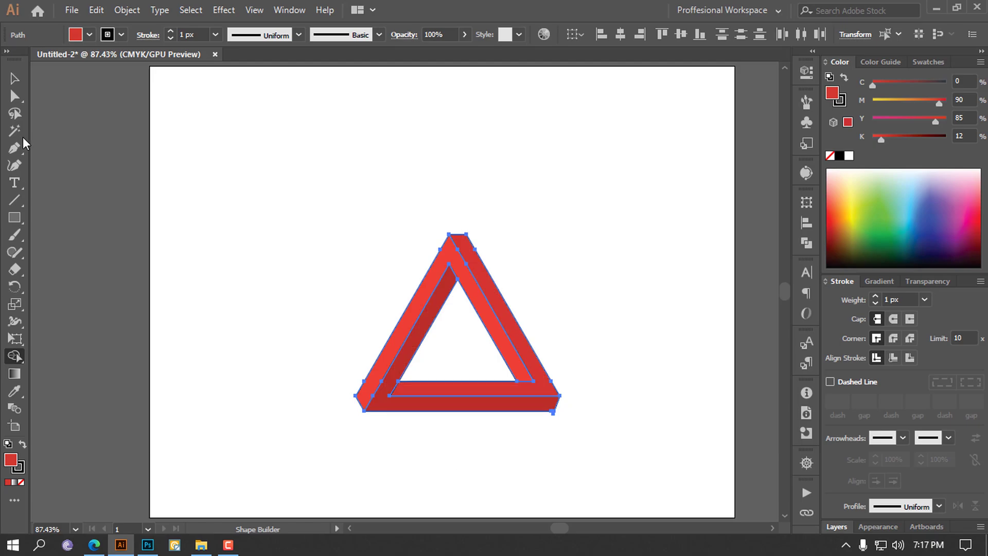
left_click(14, 79)
left_click(236, 172)
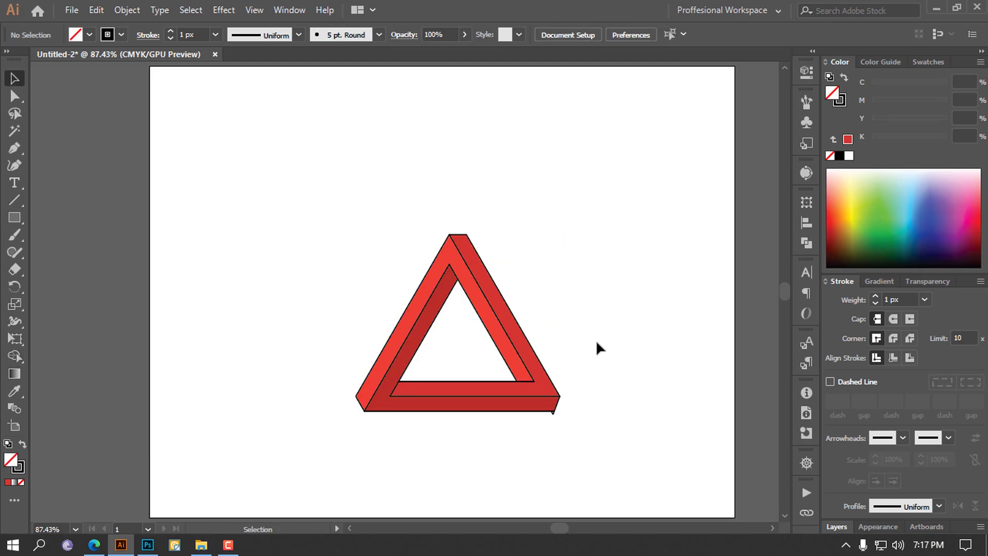
Step: Move the whole triangle up and to the left on the artboard
left_click_drag(596, 347, 458, 470)
left_click_drag(549, 386, 459, 350)
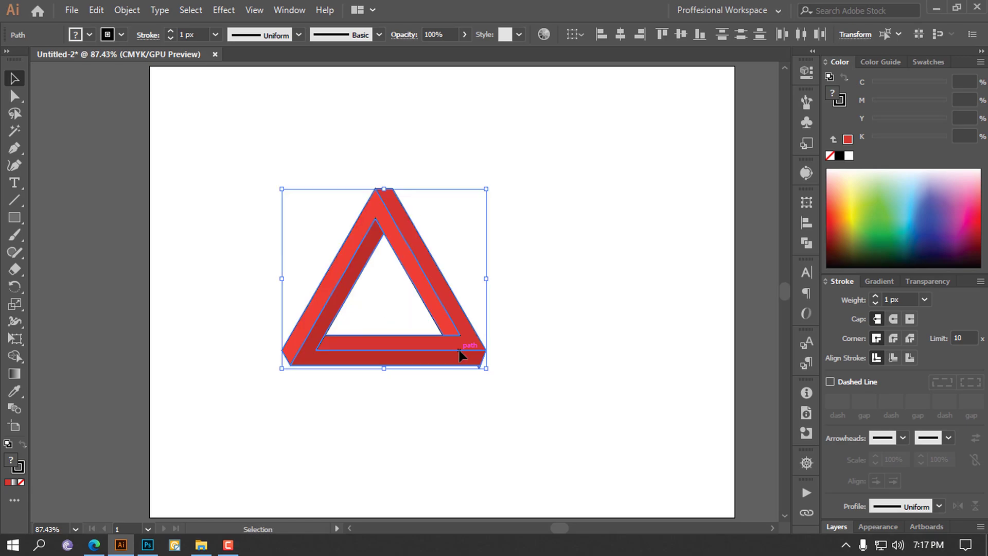
left_click(540, 399)
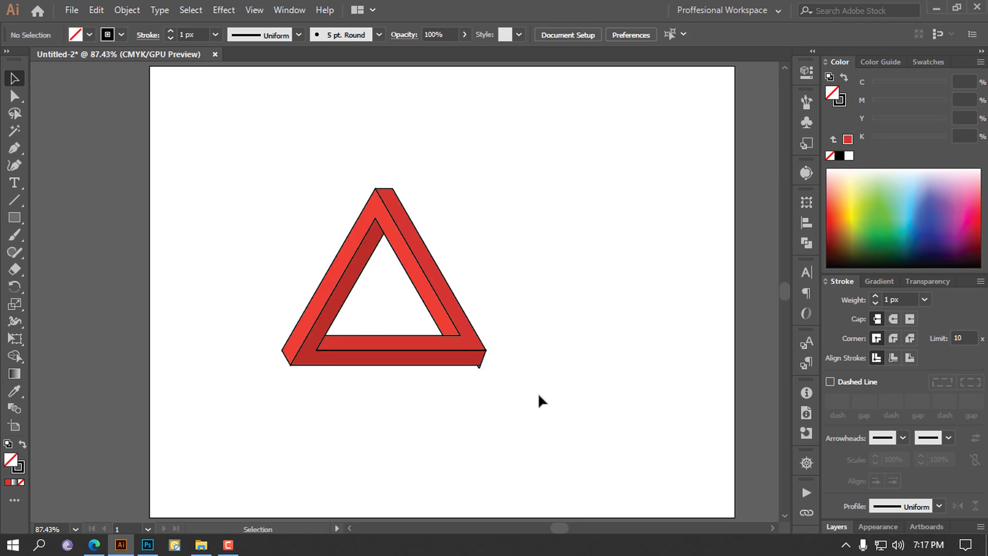
Step: Remove the small leftover spike below the triangle's lower-right corner with the Shape Builder
key("z")
left_click_drag(483, 371, 848, 361)
left_click_drag(467, 332, 734, 357)
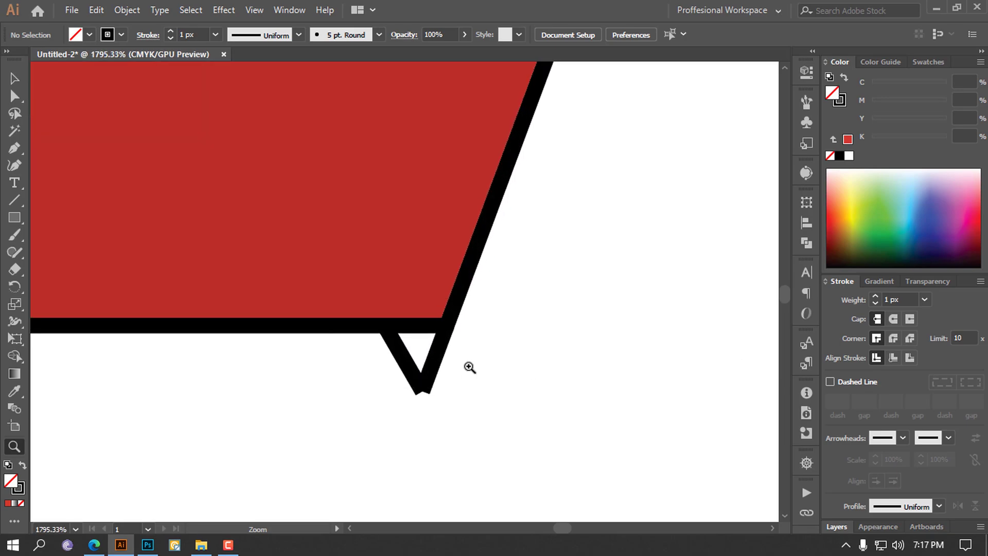
scroll(566, 370, "up", 5)
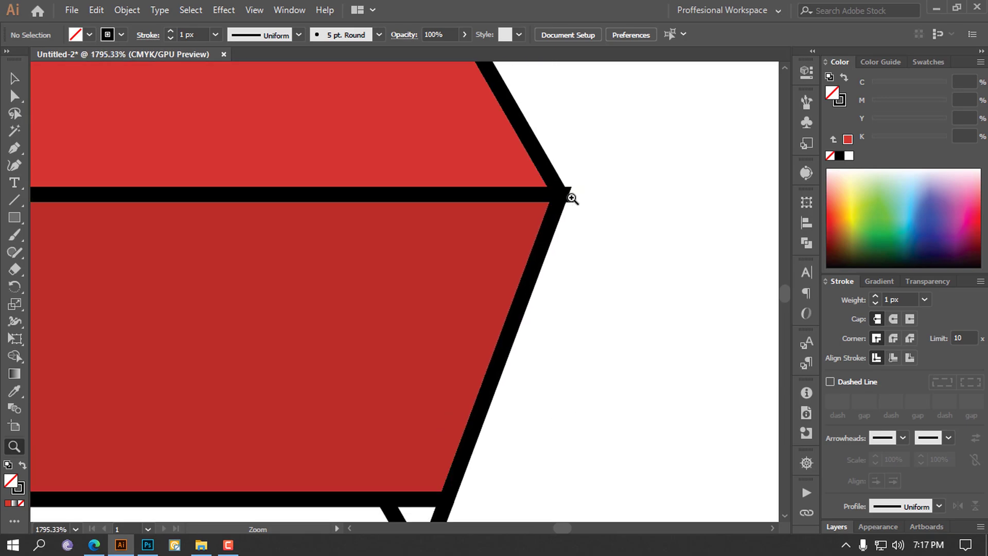
left_click(15, 78)
scroll(571, 267, "down", 2)
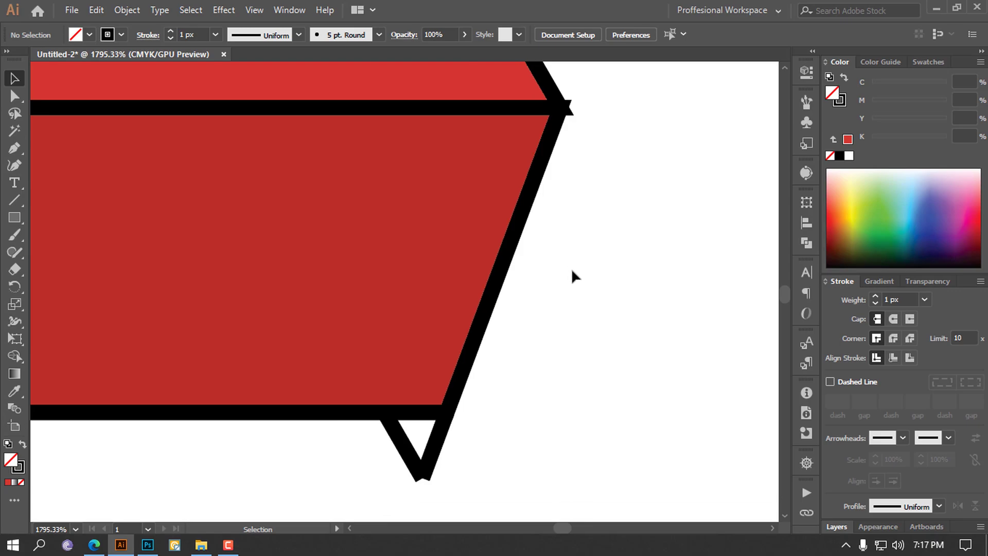
scroll(571, 272, "down", 2)
left_click_drag(596, 199, 259, 410)
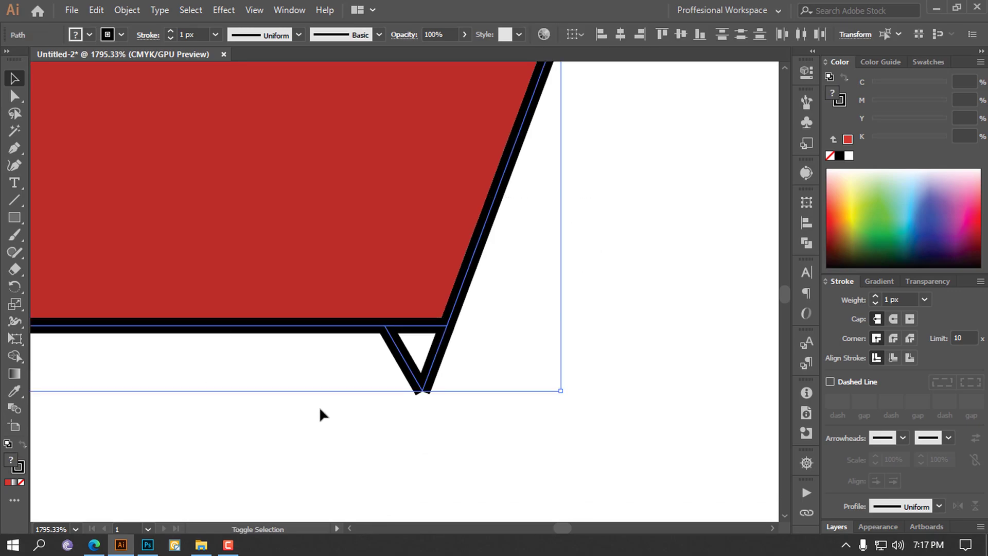
key("shift+m")
mouse_move(426, 359)
left_mouse_down()
mouse_move(354, 374)
mouse_move(452, 368)
left_mouse_up()
scroll(617, 373, "up", 2)
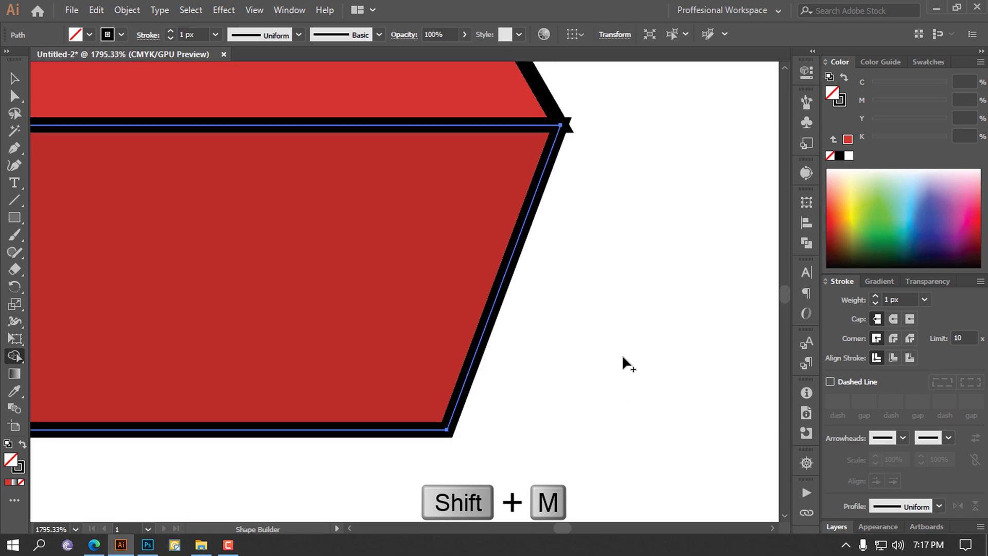
scroll(618, 373, "up", 2)
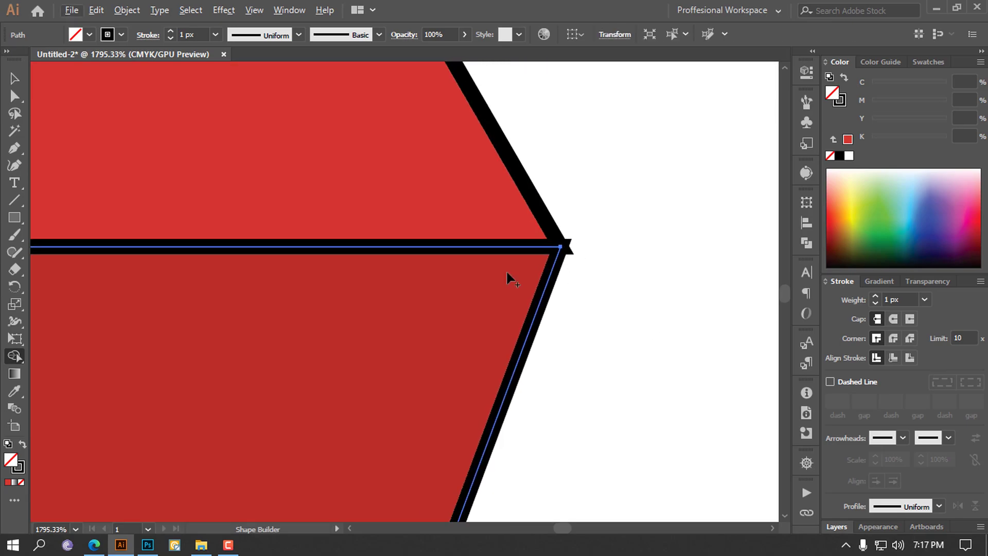
left_click(14, 78)
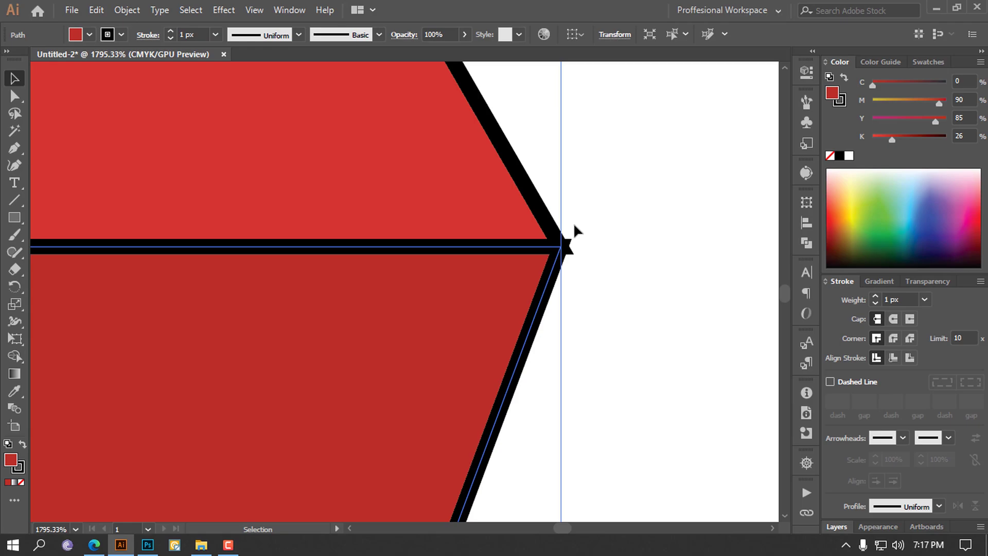
key("ctrl+minus")
key("ctrl+minus")
key("ctrl+minus")
key("ctrl+minus")
key("ctrl+minus")
key("ctrl+minus")
key("ctrl+minus")
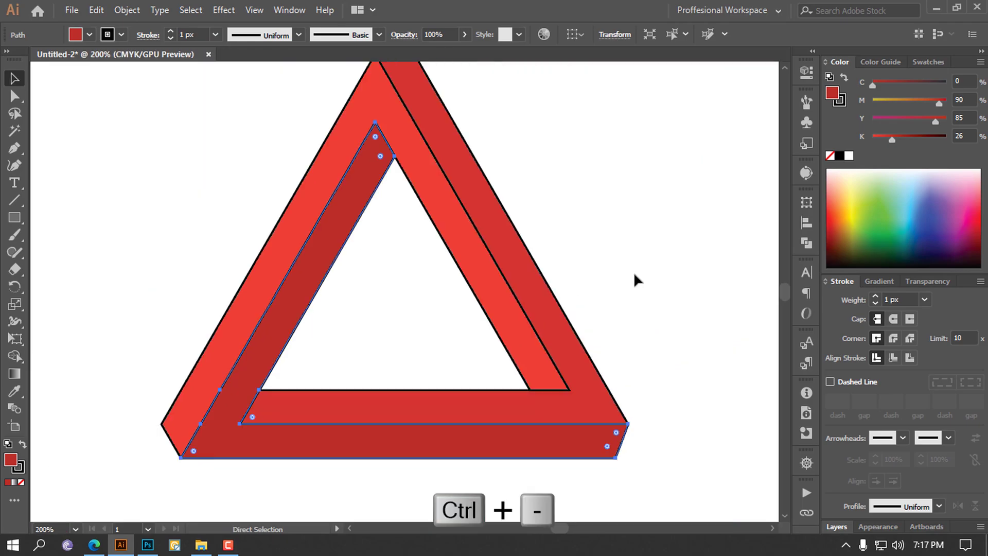
Step: Select the entire triangle and display the full stroke options
left_click(664, 216)
scroll(636, 315, "up", 2)
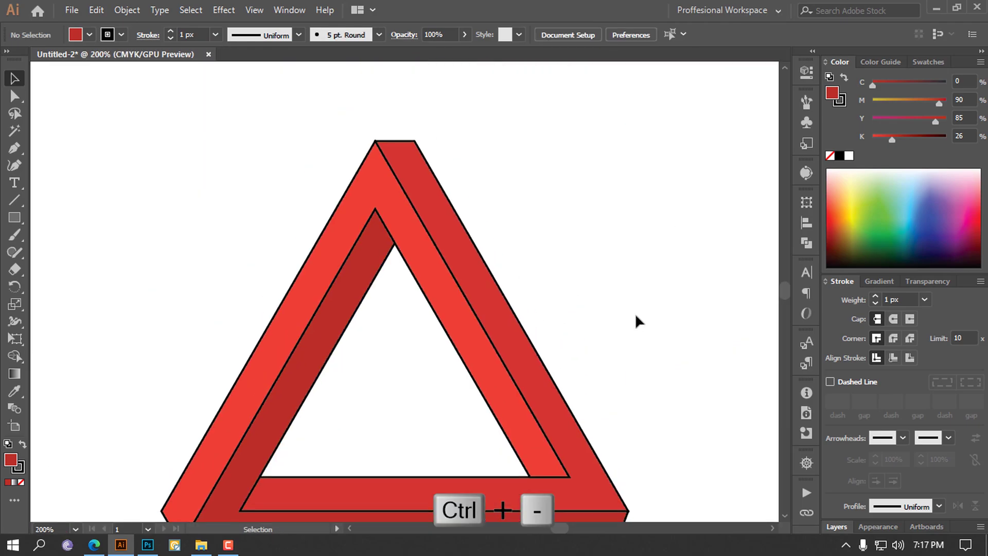
key("ctrl+minus")
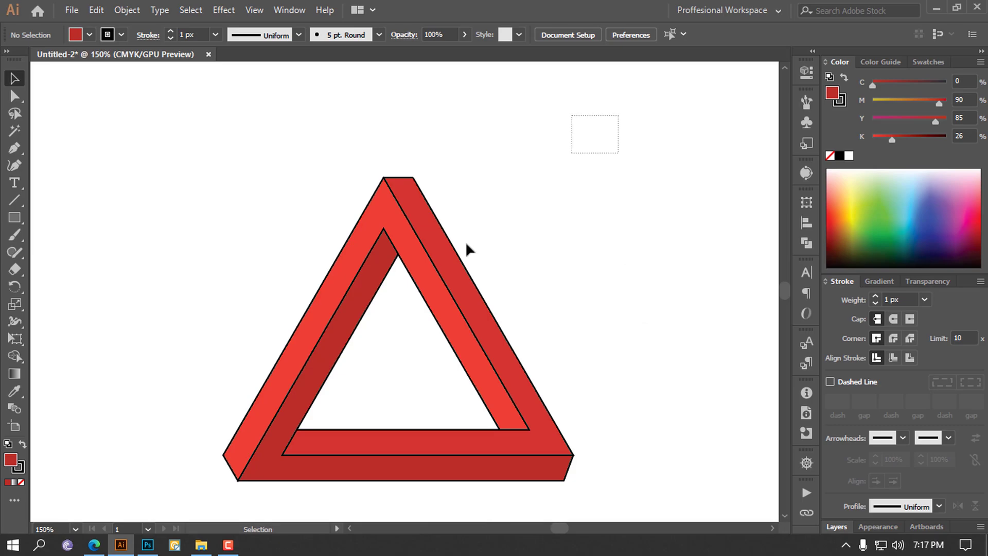
key("ctrl+a")
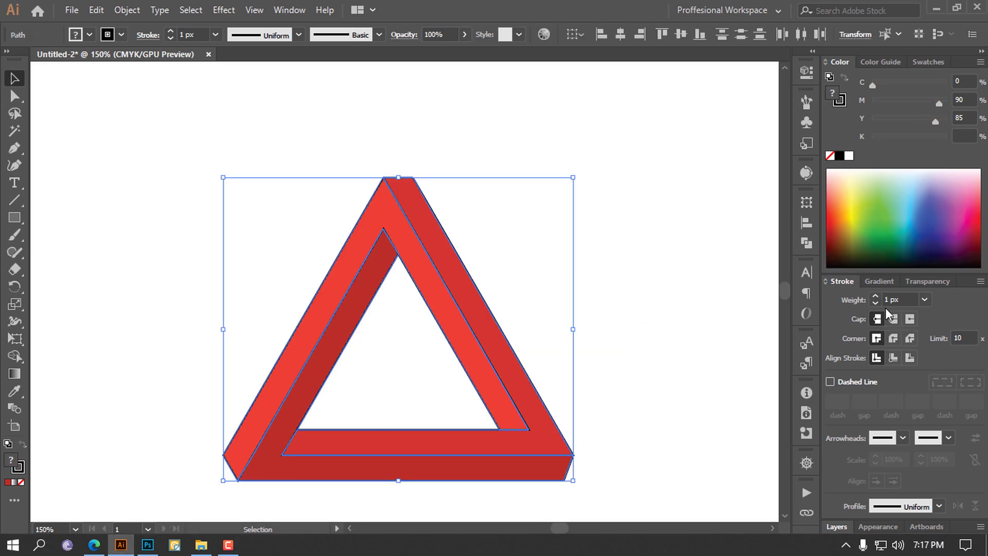
left_click(981, 282)
left_click(945, 289)
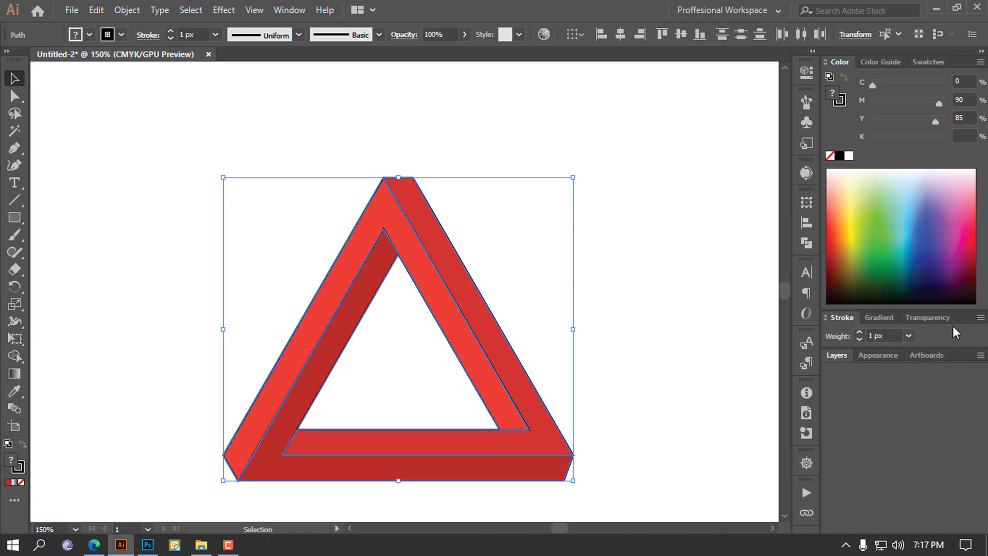
left_click(981, 318)
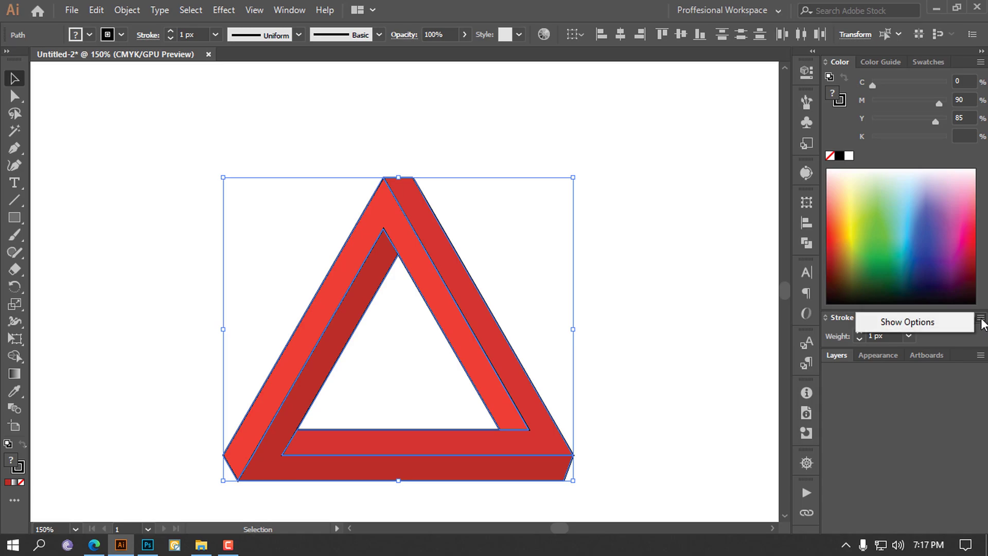
left_click(924, 327)
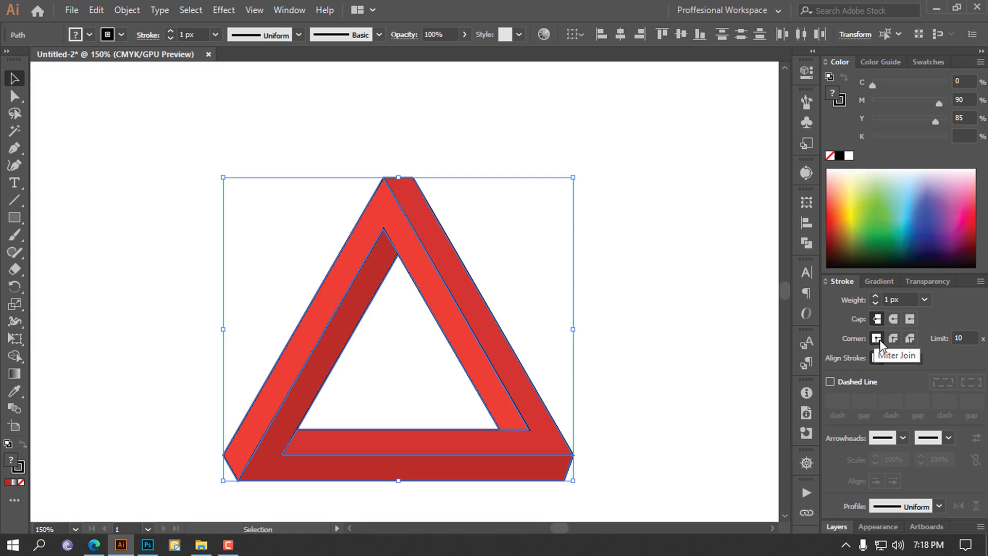
Step: Compare miter, bevel and round joins at the triangle's lower-right corner and set its strokes to Round Join
left_click(659, 464)
key("z")
left_click_drag(572, 456, 986, 457)
left_click_drag(547, 453, 987, 451)
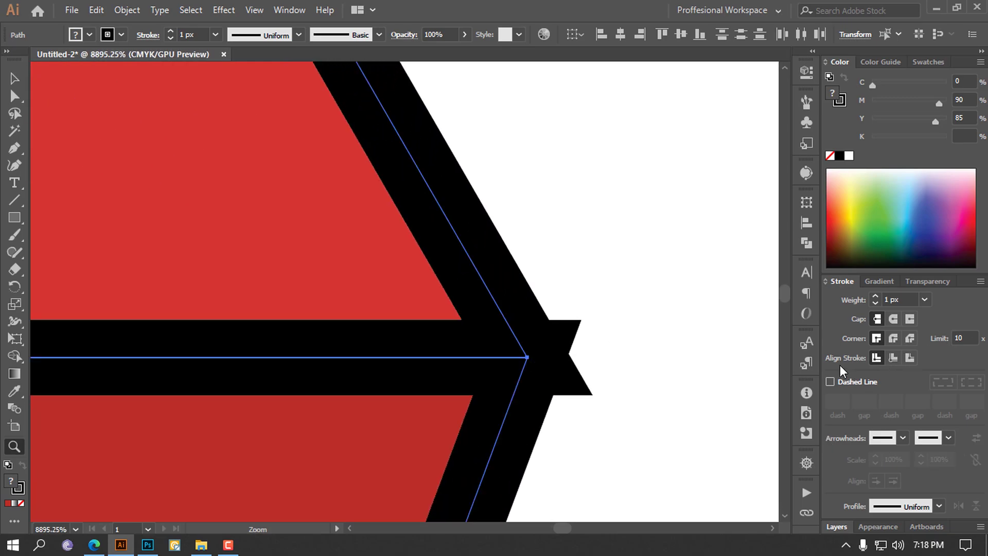
left_click(894, 338)
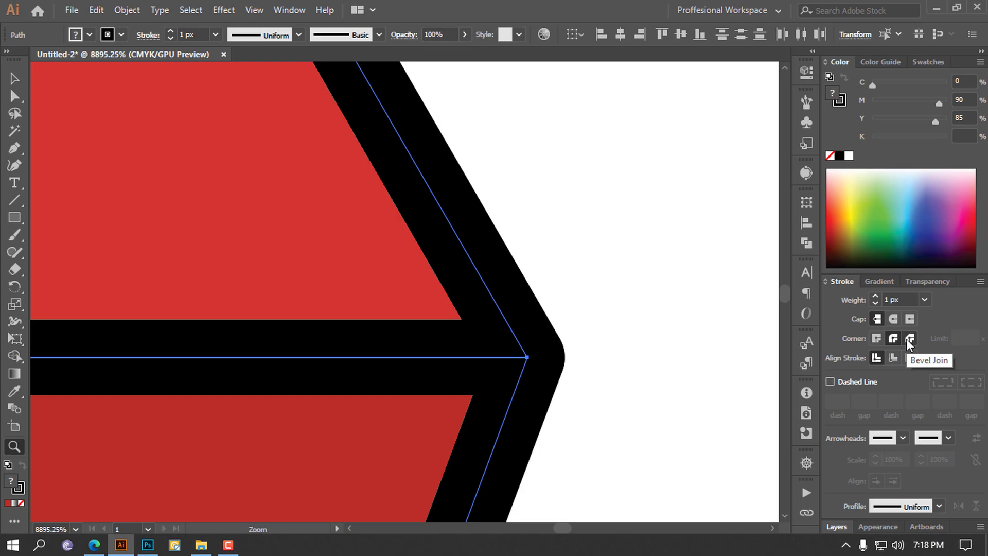
left_click(876, 338)
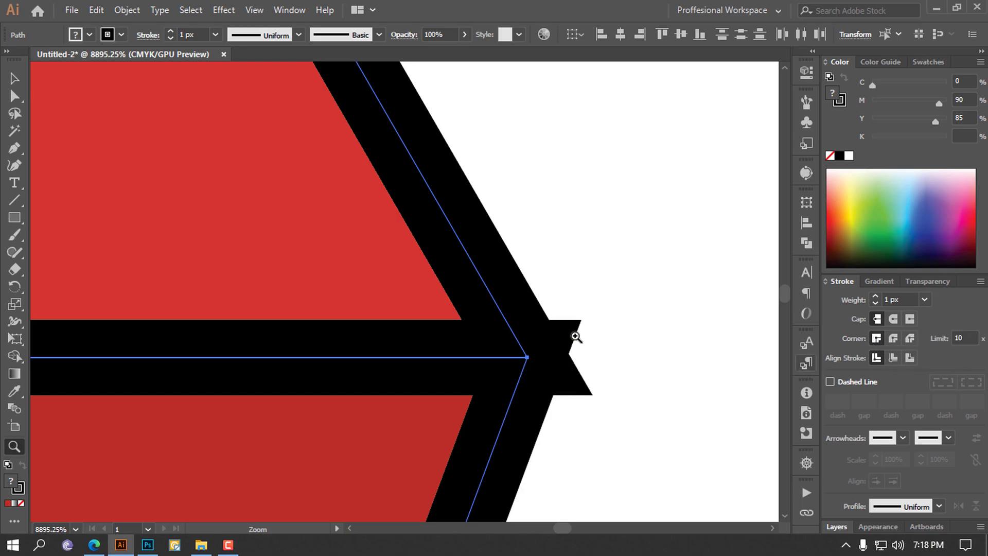
left_click(910, 338)
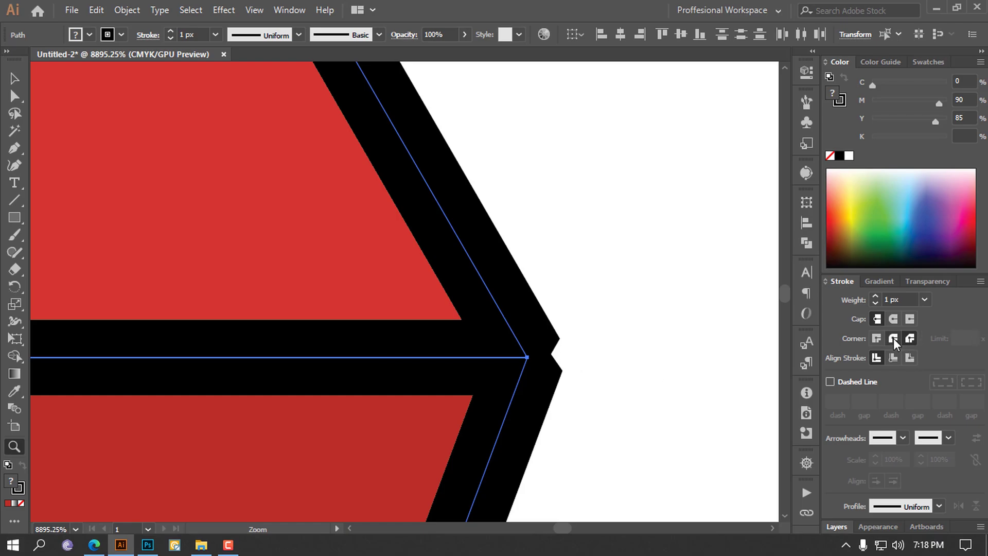
left_click(893, 338)
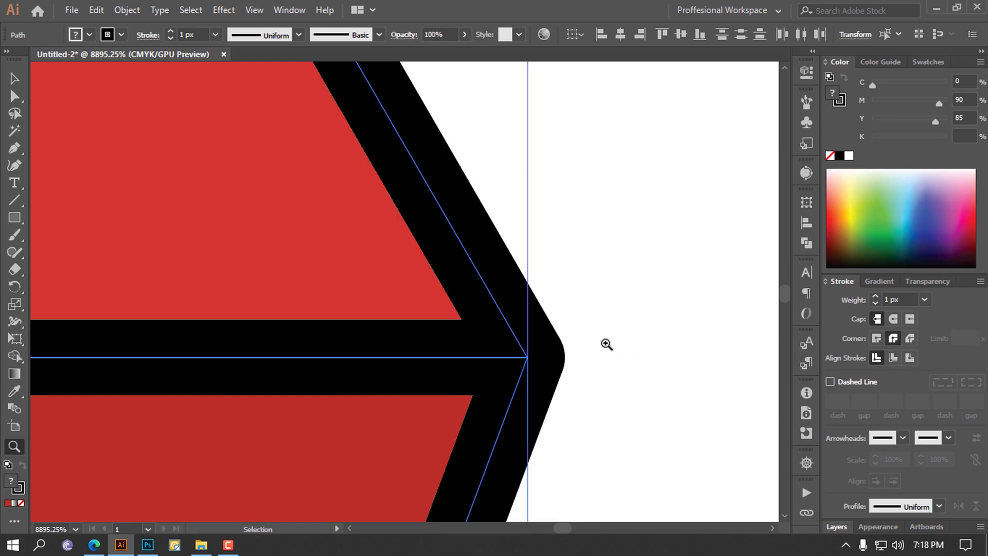
Step: Move the whole triangle right to the middle of the artboard and deselect it
key("ctrl+0")
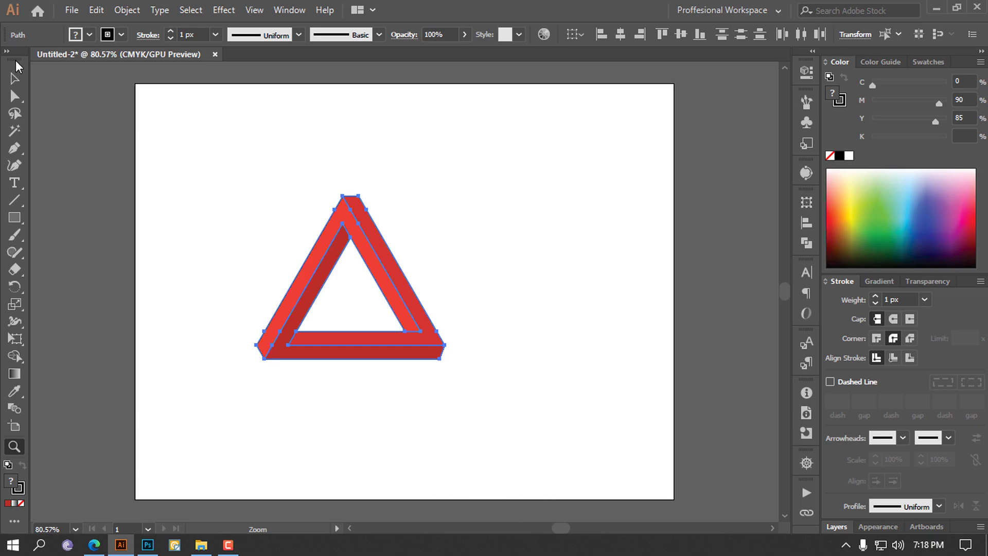
left_click(14, 78)
left_click(201, 280)
left_click_drag(528, 216, 171, 437)
left_click_drag(408, 357, 475, 347)
left_click(449, 405)
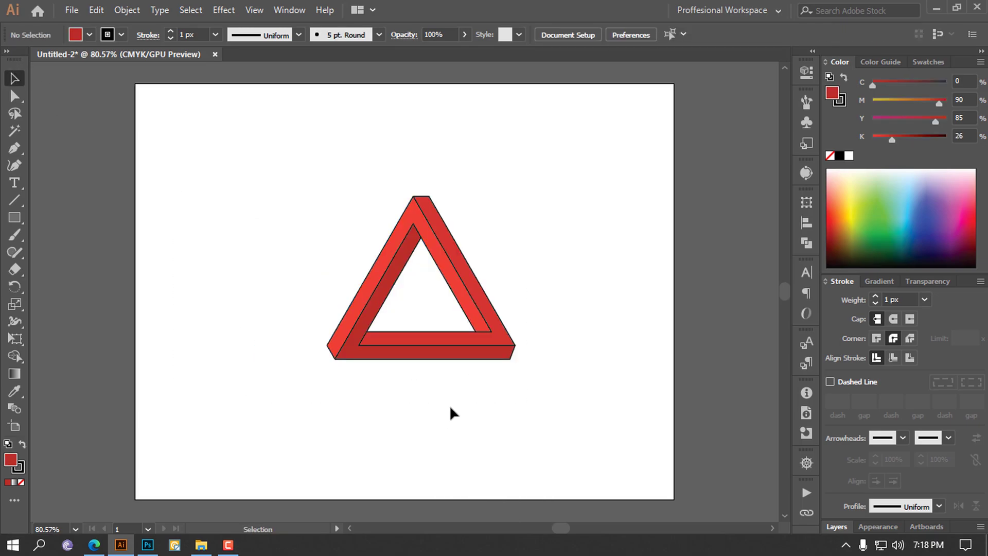